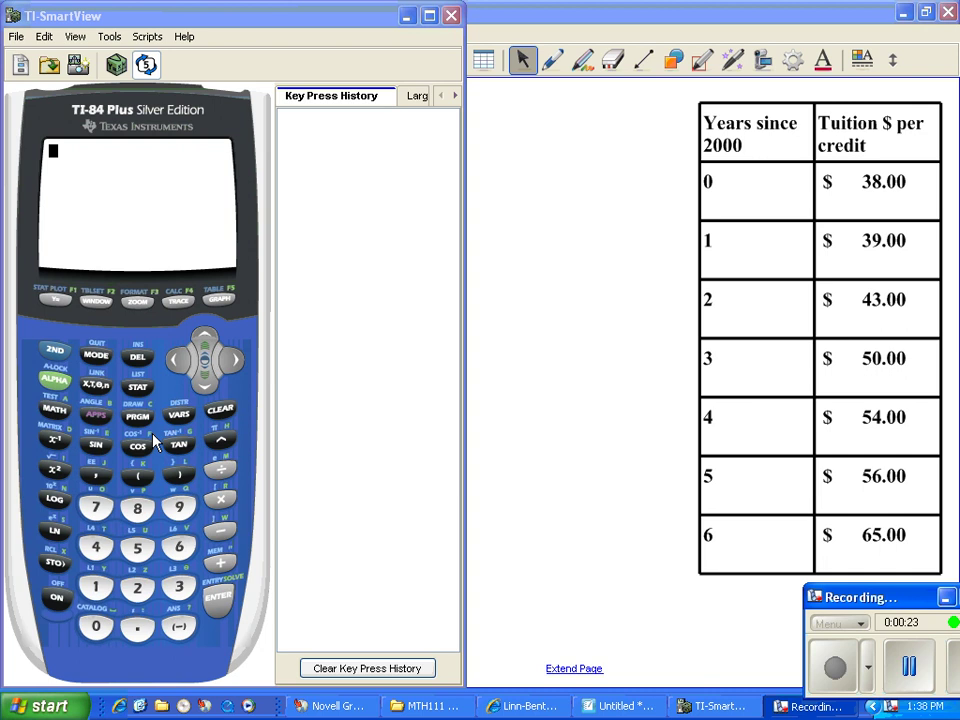
Step: Open the STAT list editor and clear the old values from list L2
left_click(139, 390)
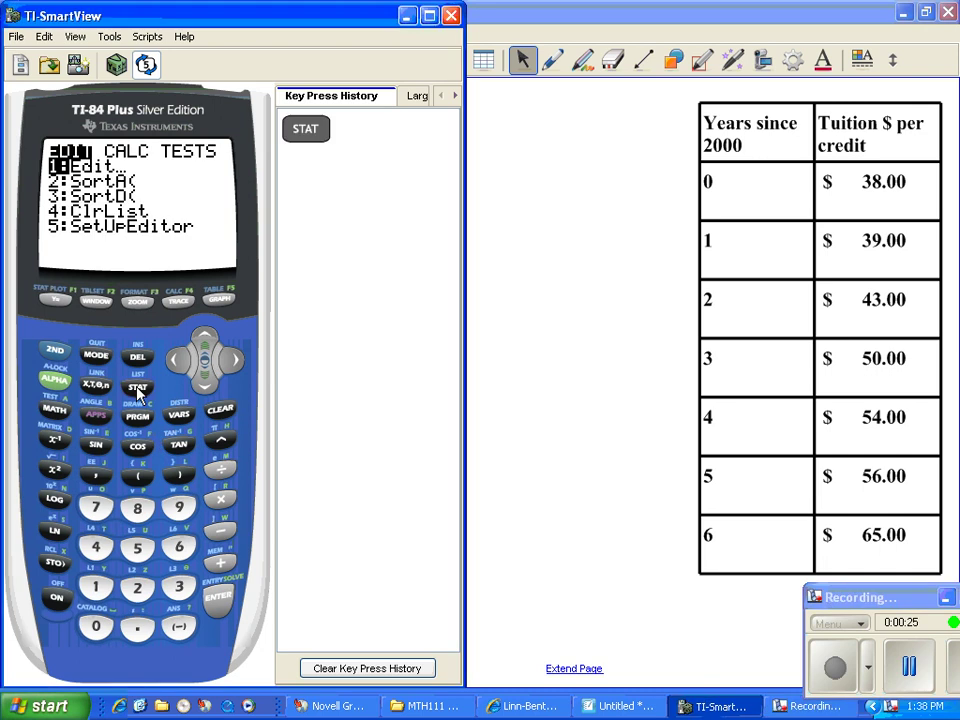
left_click(97, 588)
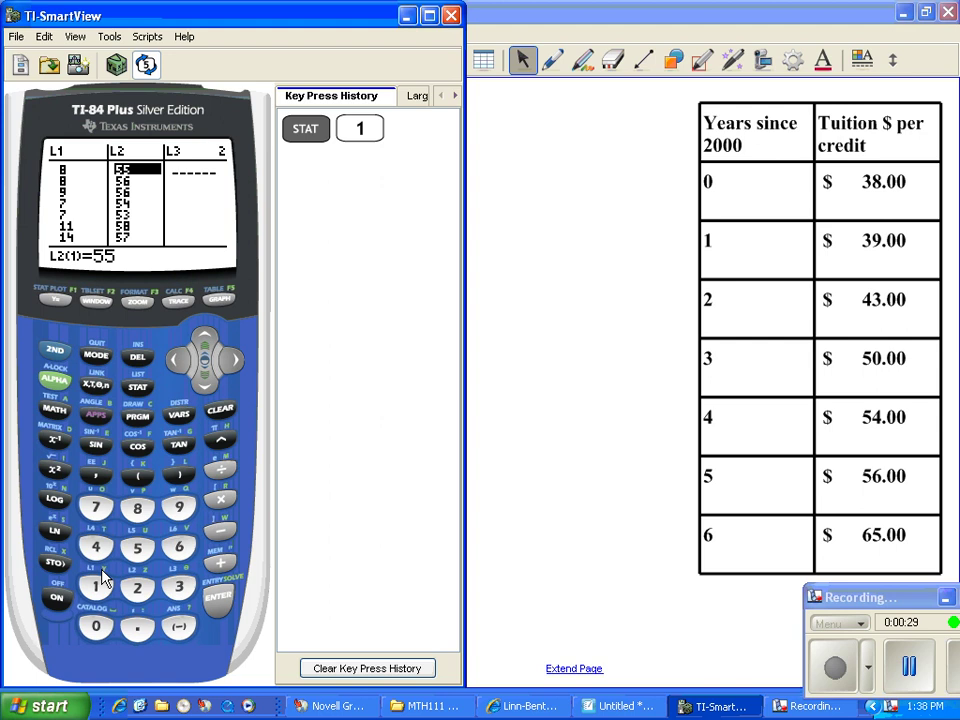
left_click(205, 342)
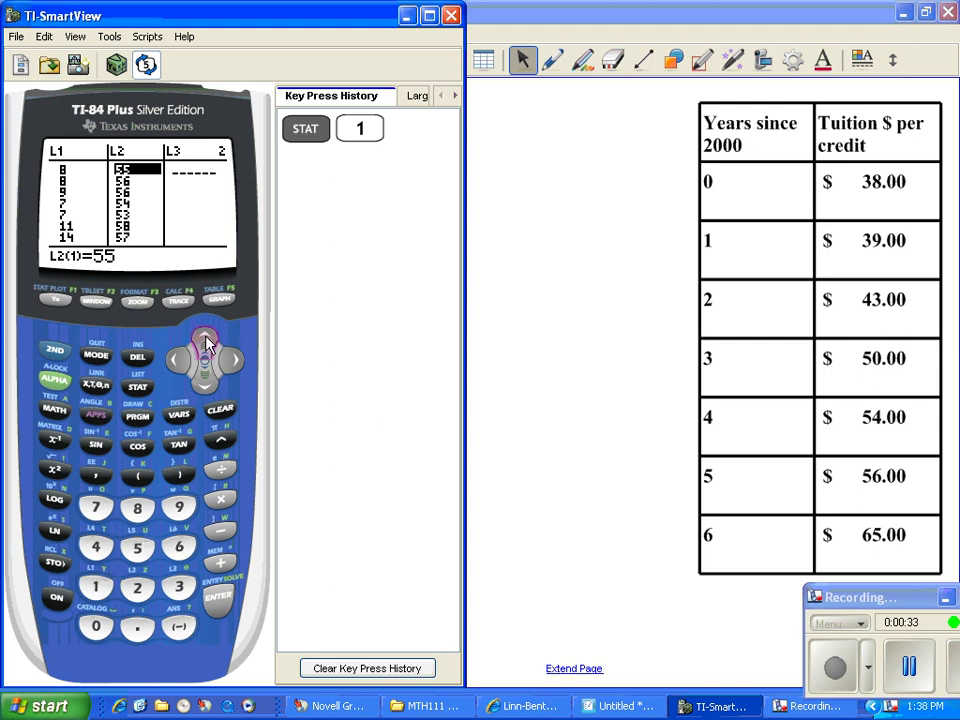
left_click(222, 412)
left_click(222, 602)
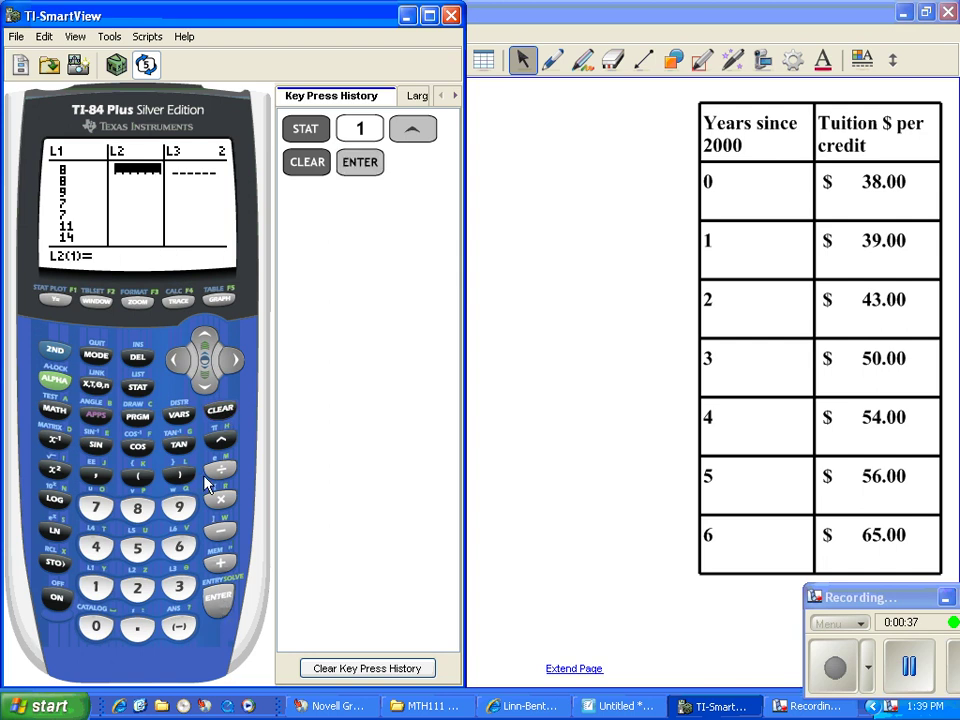
Step: Clear the old values from list L1 as well
left_click(177, 359)
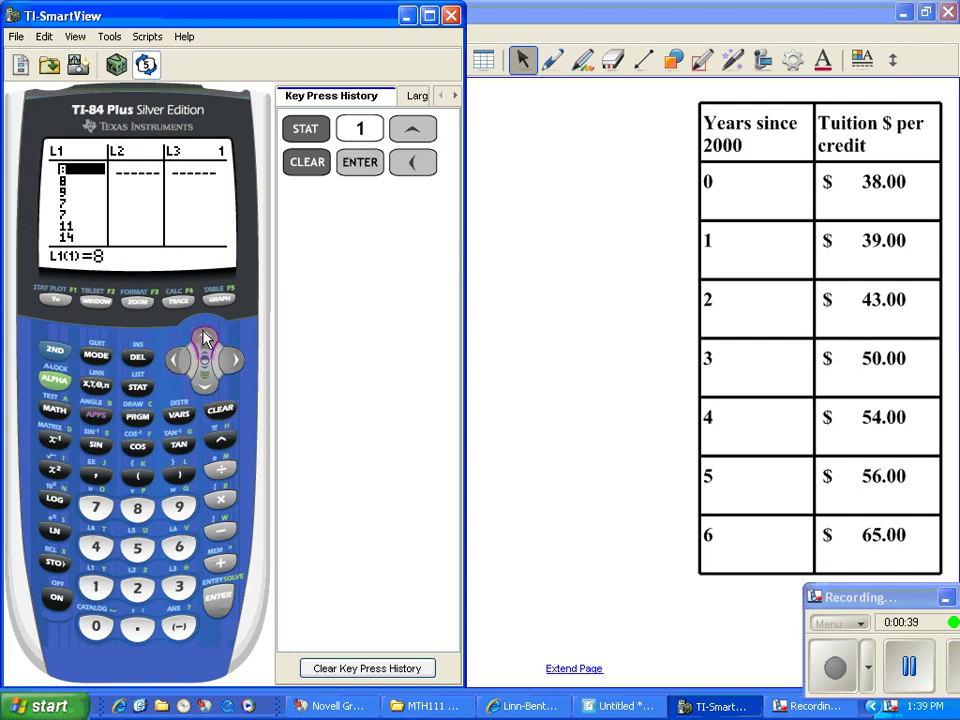
left_click(205, 340)
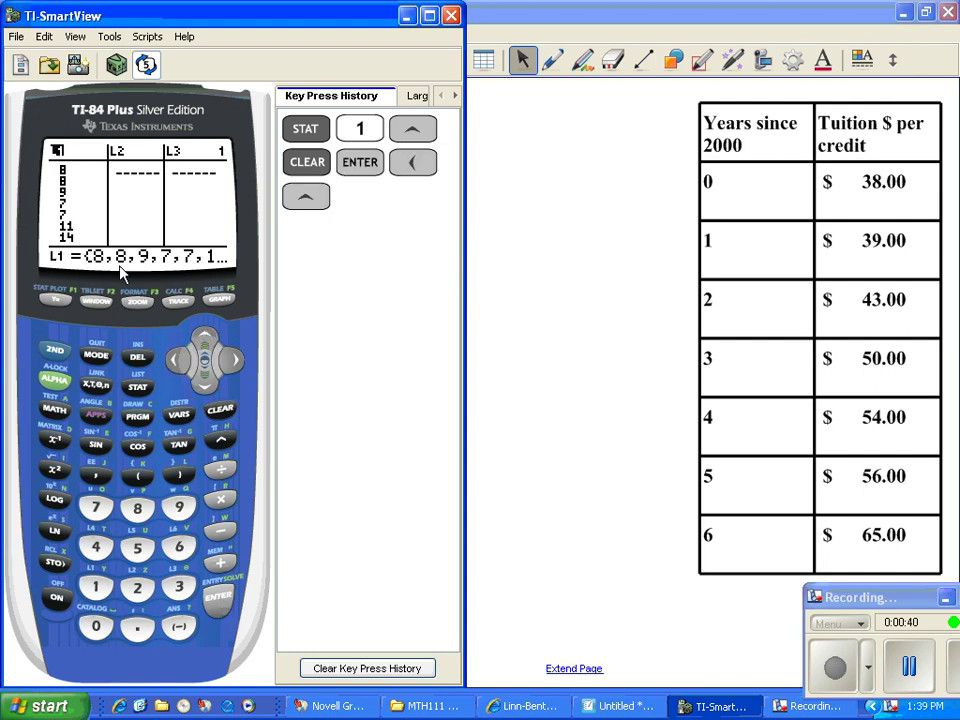
left_click(221, 409)
left_click(222, 599)
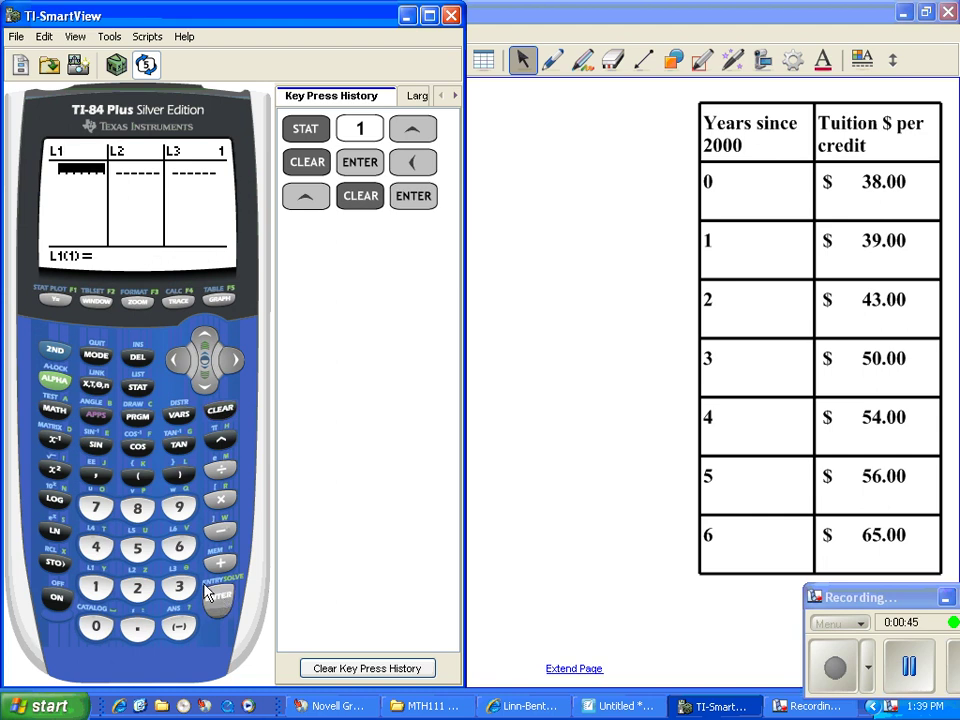
Step: Enter the years 0, 1, 2 and 3 into list L1
left_click(97, 628)
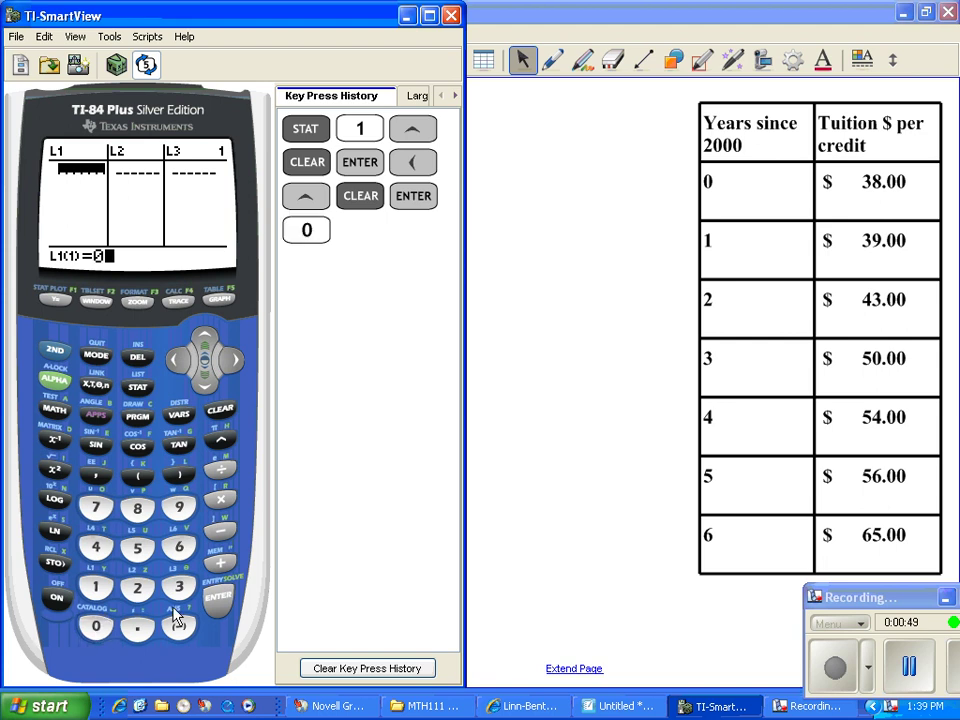
left_click(217, 604)
left_click(96, 587)
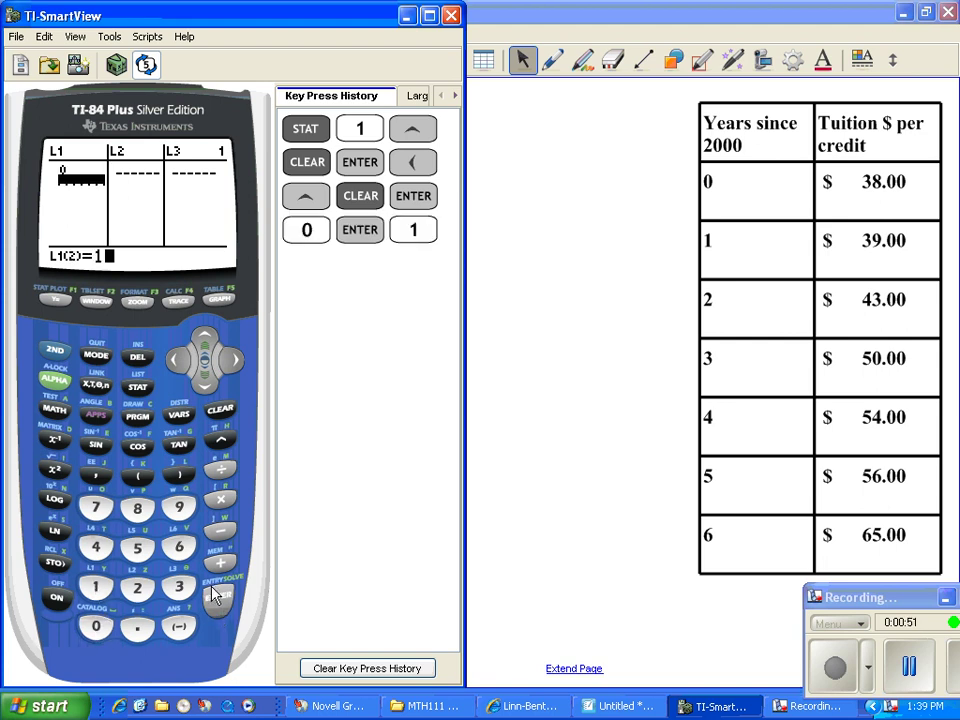
left_click(212, 598)
left_click(140, 591)
left_click(217, 598)
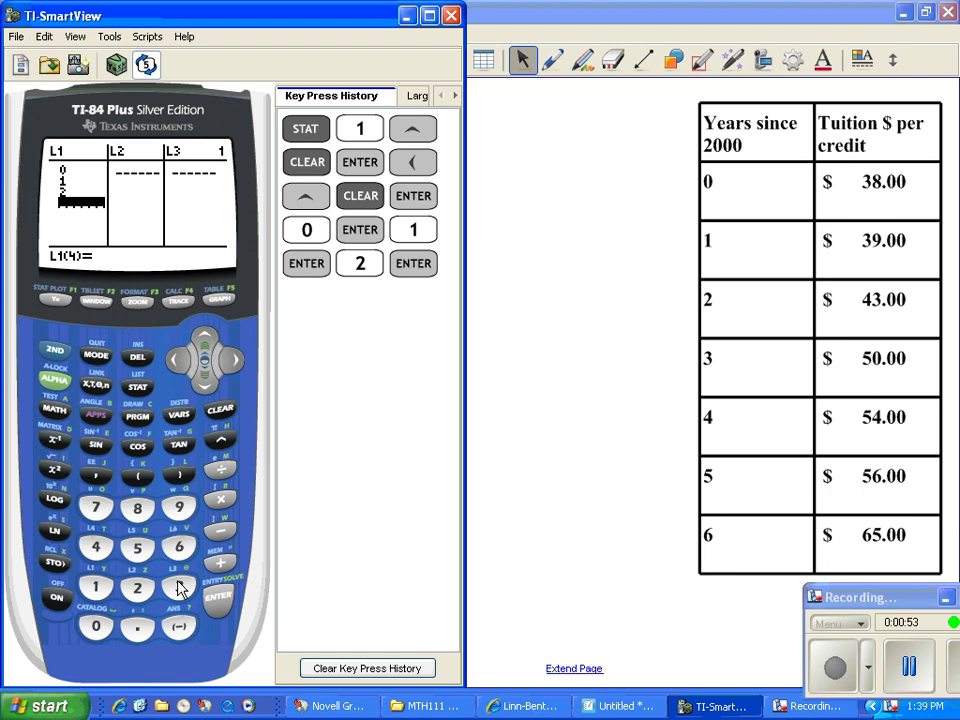
left_click(179, 587)
left_click(217, 600)
Step: Add the years 4, 5 and 6 to L1, then move over to L2
left_click(96, 546)
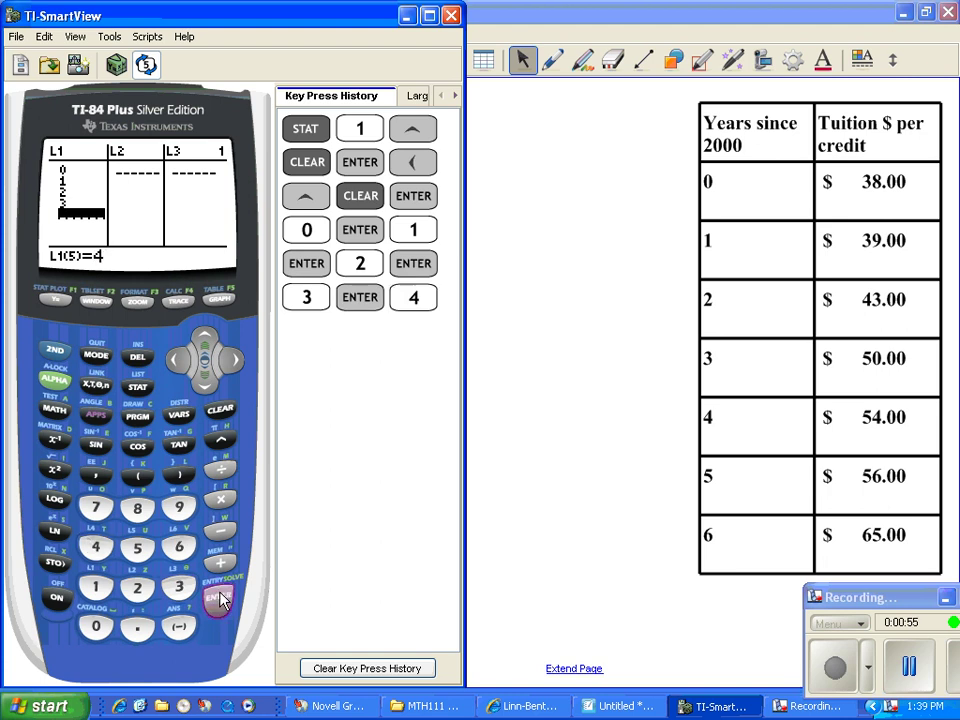
left_click(217, 598)
left_click(138, 548)
left_click(208, 598)
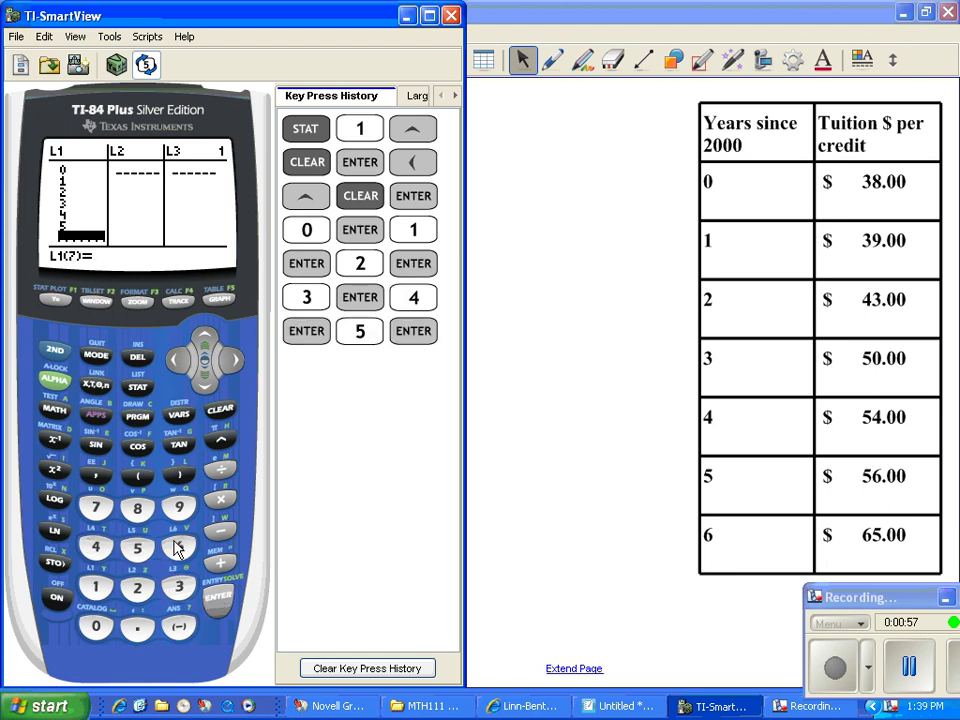
left_click(179, 546)
left_click(219, 600)
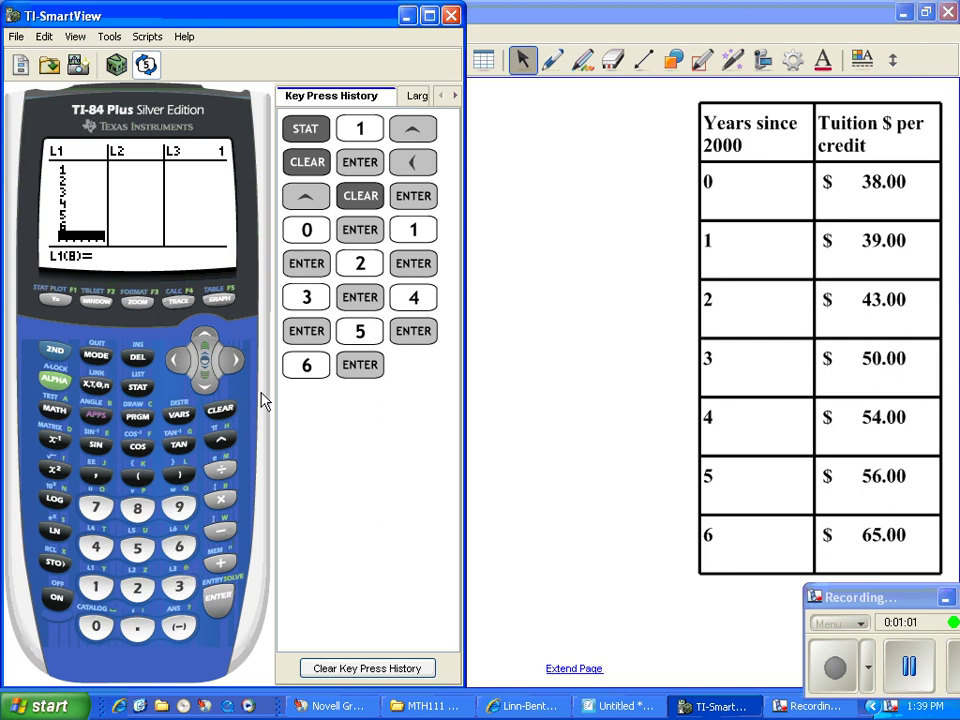
left_click(237, 368)
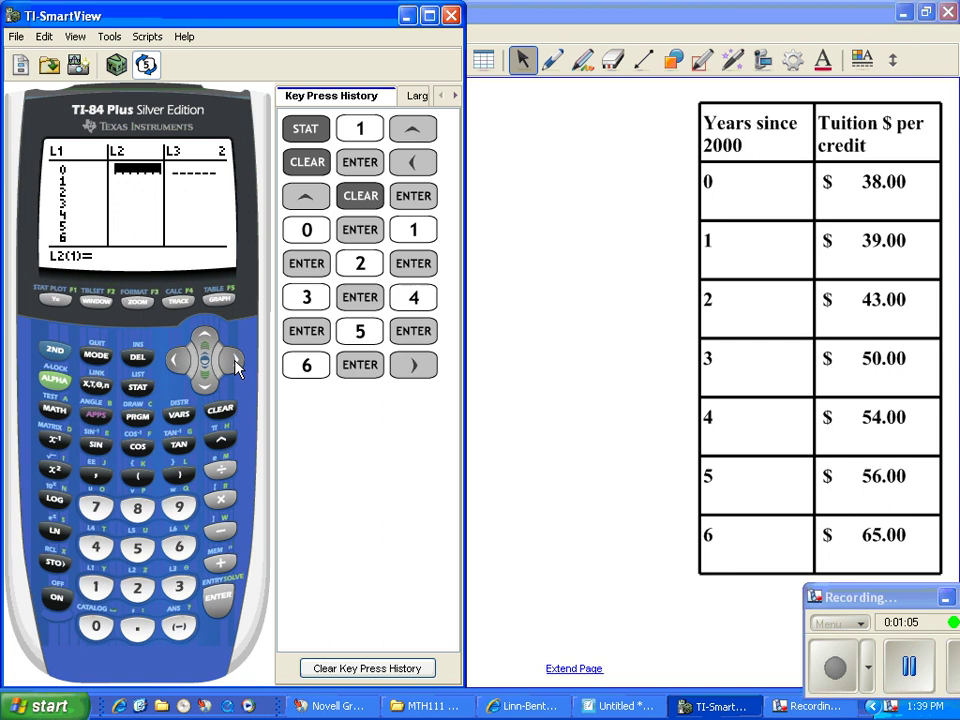
Step: Enter the tuition values 38, 39 and 43 into list L2
left_click(179, 587)
left_click(137, 508)
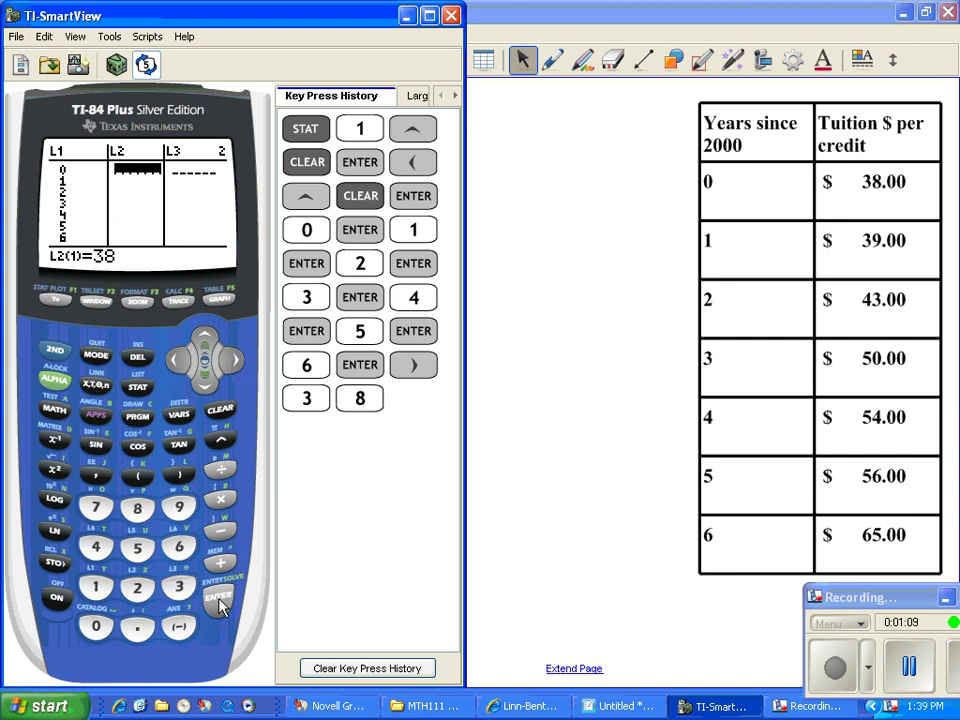
left_click(219, 598)
left_click(179, 587)
left_click(181, 511)
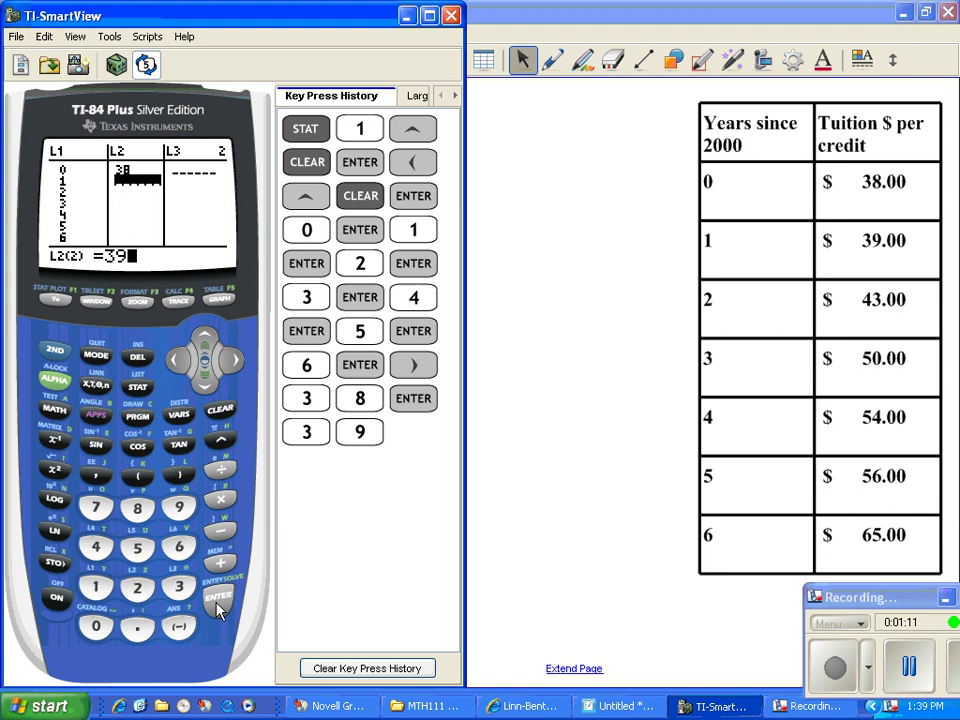
left_click(216, 600)
left_click(98, 549)
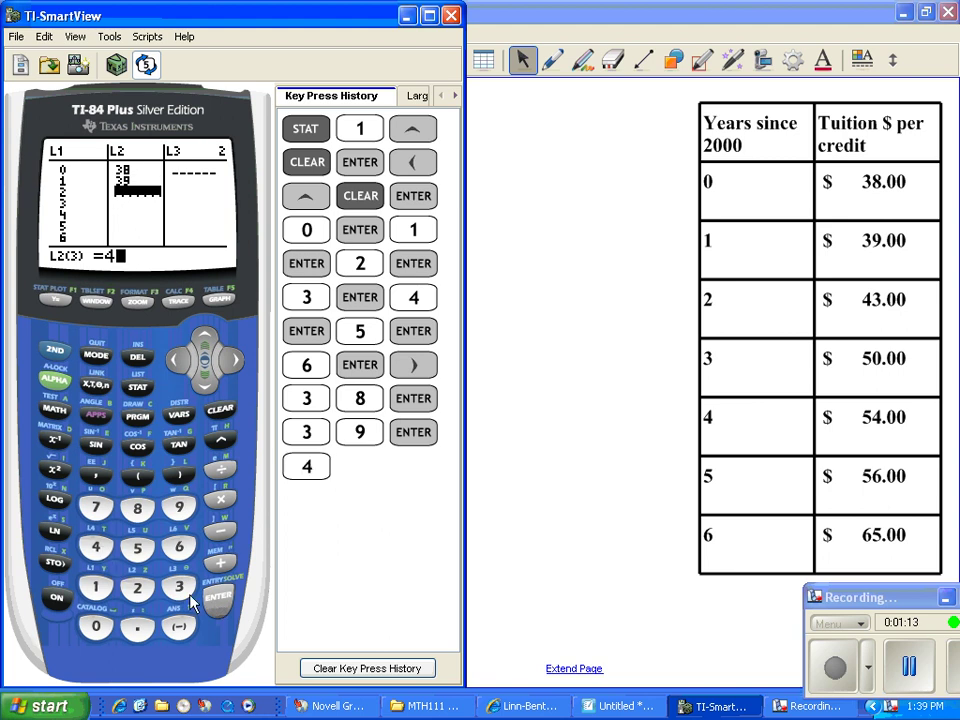
left_click(179, 587)
left_click(218, 598)
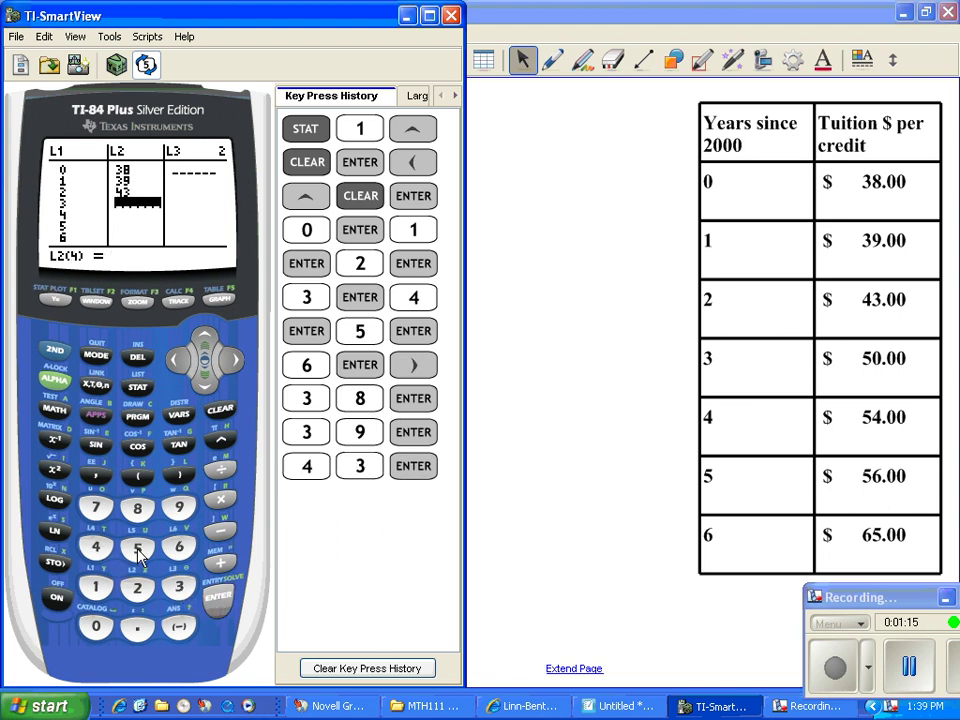
Step: Add the tuition values 50, 54, 56 and 65 to list L2
left_click(137, 547)
left_click(96, 626)
left_click(219, 600)
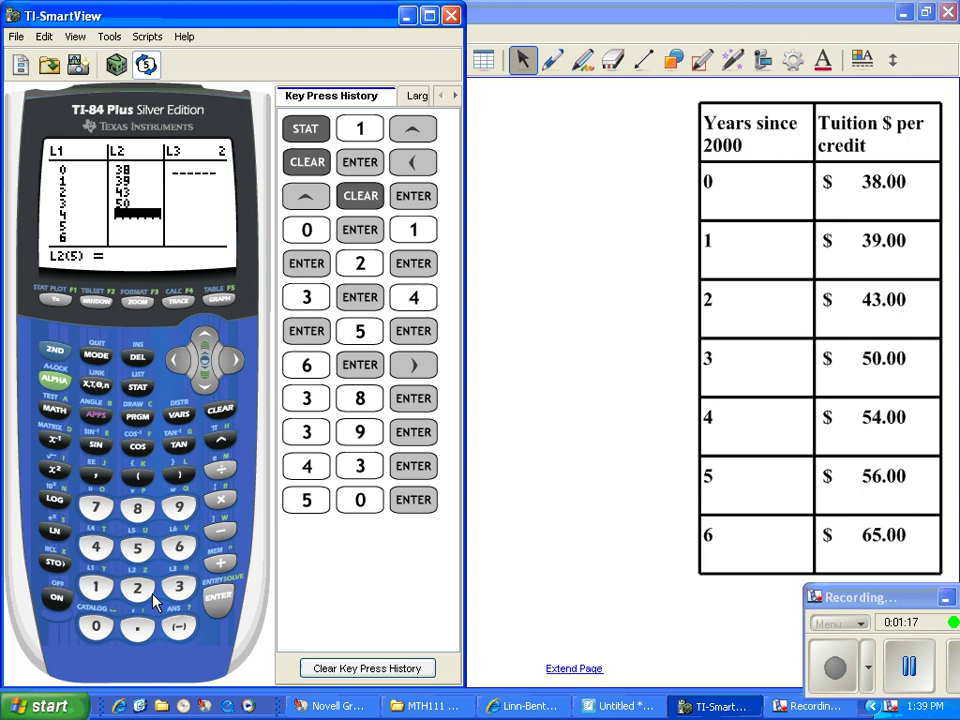
left_click(135, 546)
left_click(98, 552)
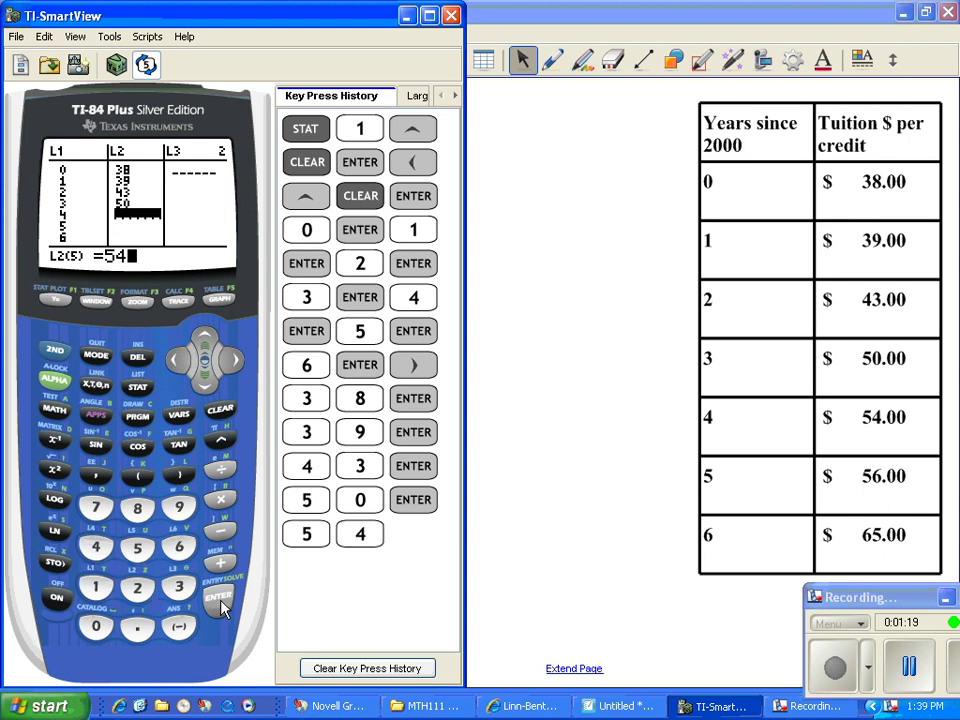
left_click(219, 600)
left_click(137, 547)
left_click(179, 549)
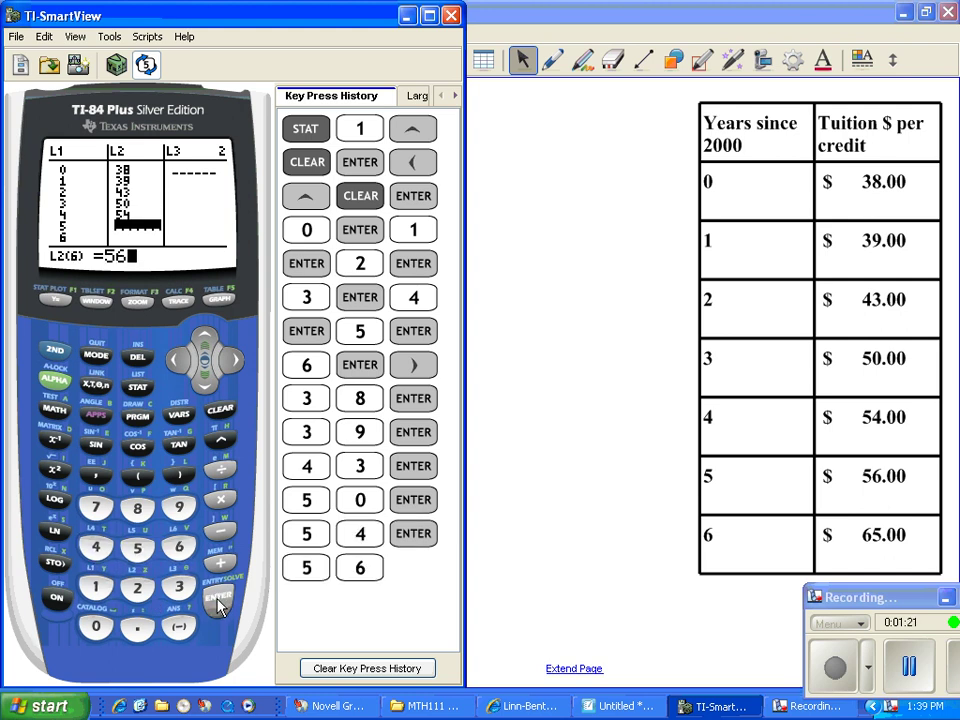
left_click(218, 598)
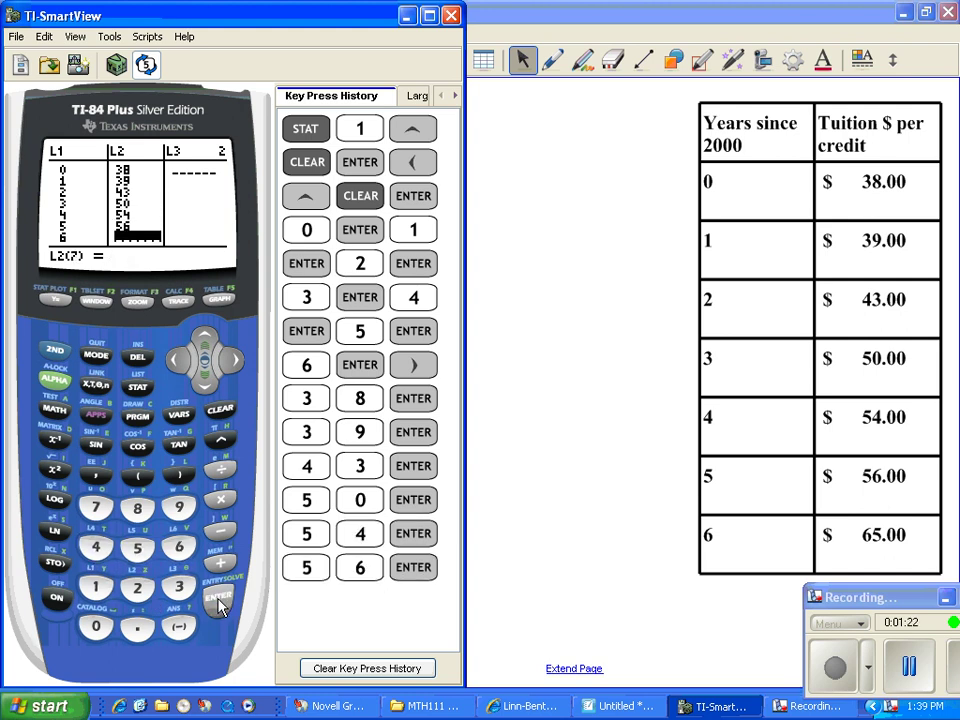
left_click(179, 547)
left_click(137, 547)
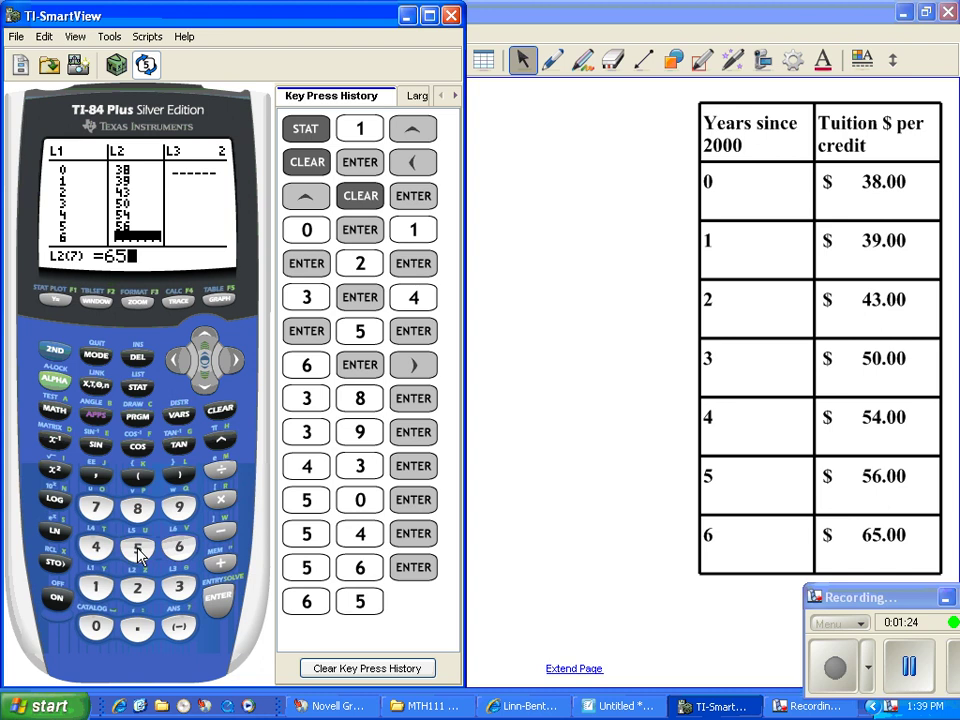
left_click(217, 600)
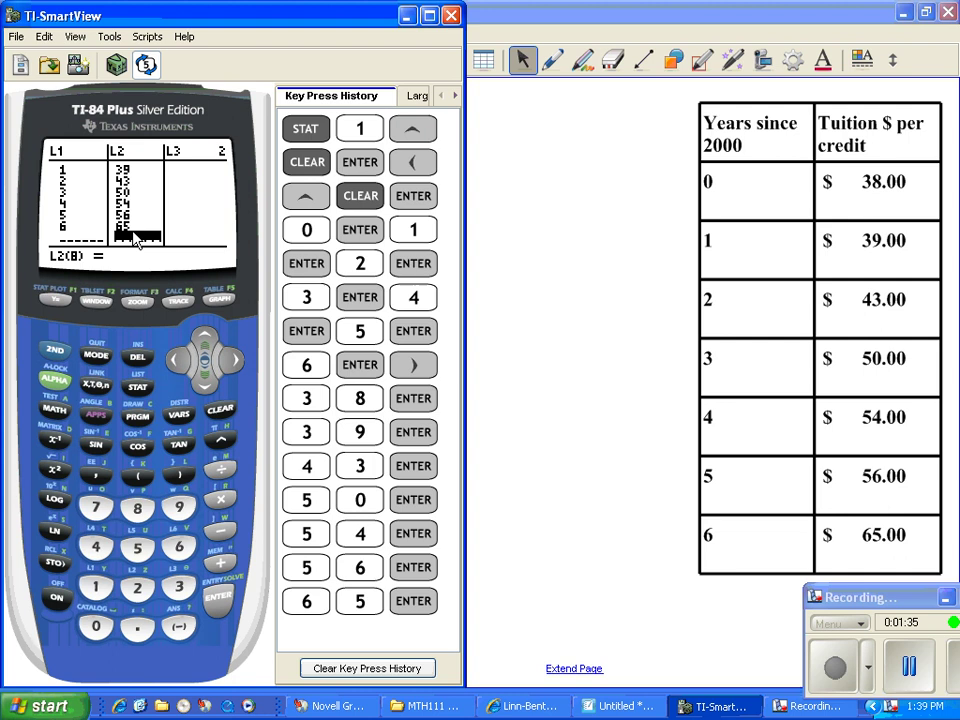
Step: Clear the key press history and run STAT CALC LinReg(ax+b), giving a=4.5, b=35.78571429
left_click(382, 668)
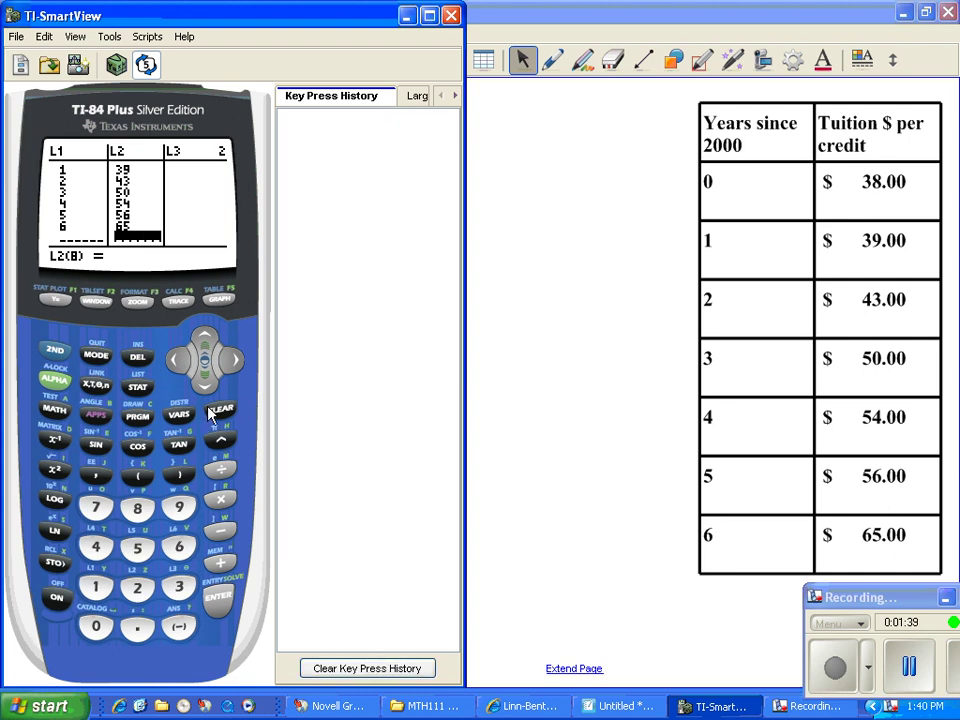
left_click(138, 388)
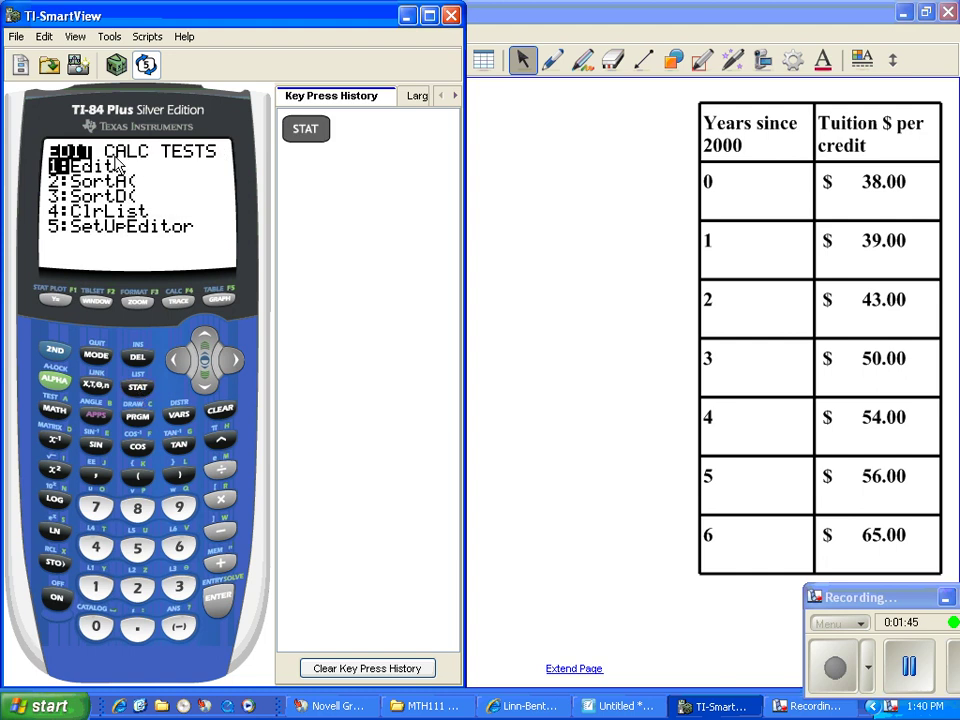
left_click(236, 358)
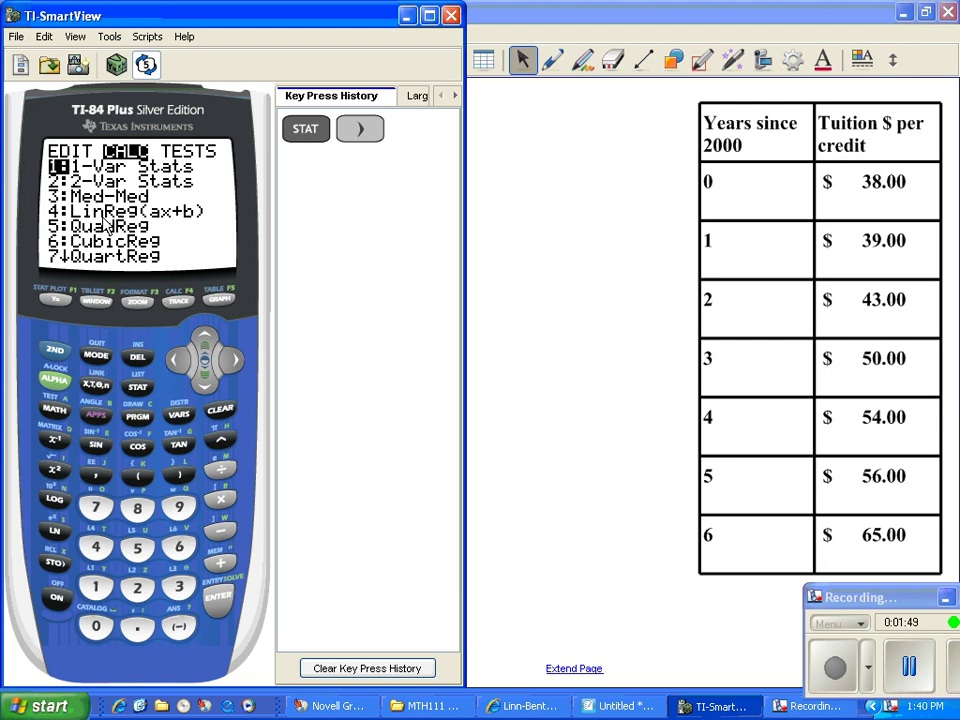
left_click(100, 552)
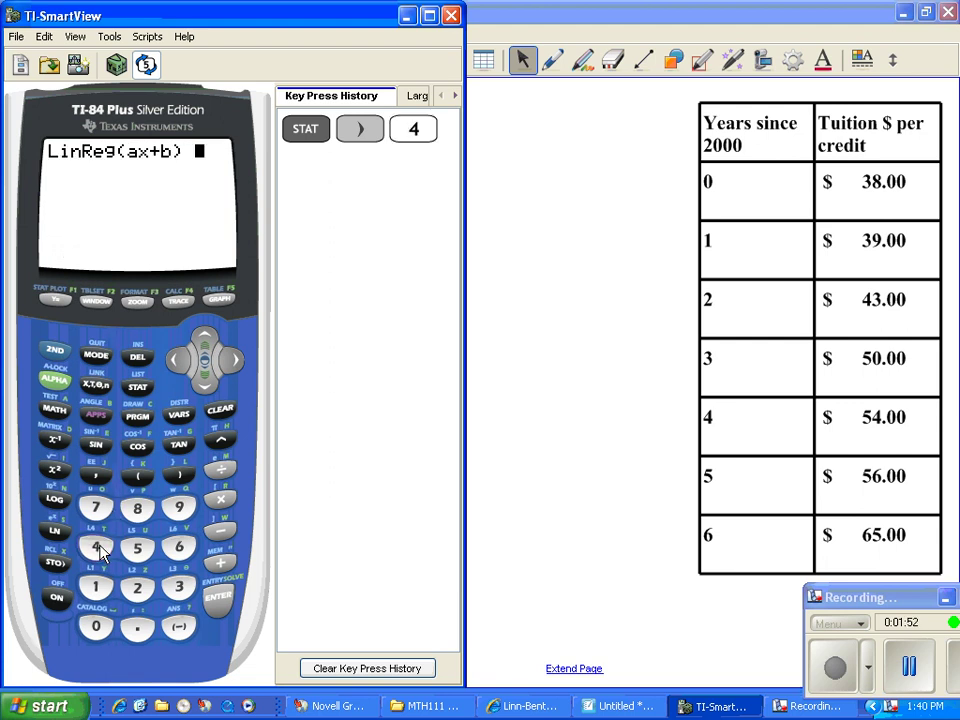
left_click(218, 598)
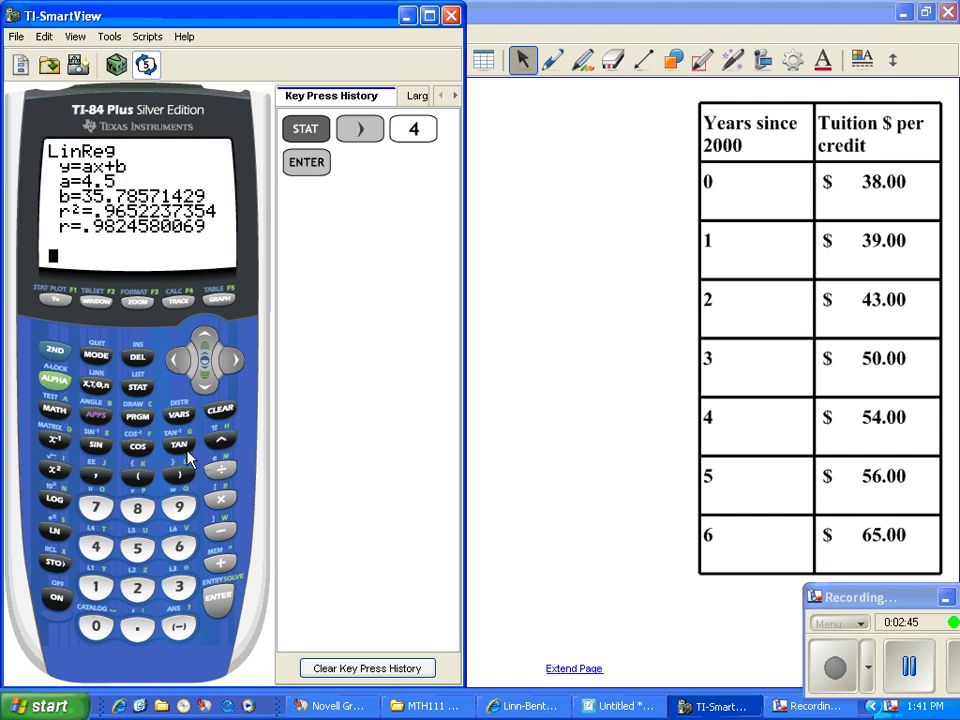
Step: Run DiagnosticOn from the CATALOG so the calculator returns Done
left_click(55, 350)
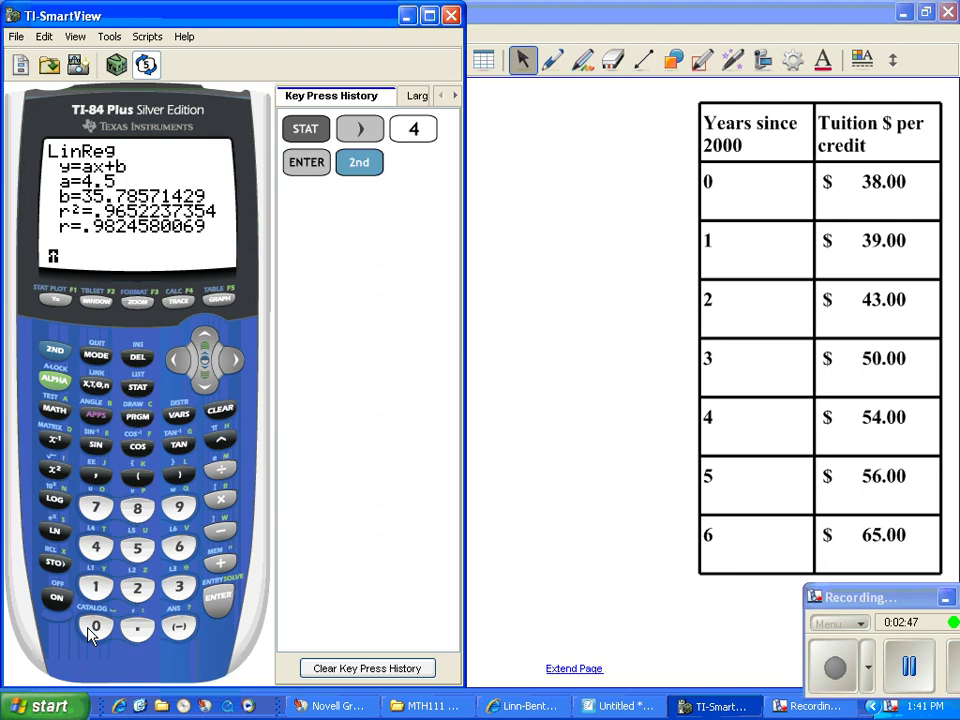
left_click(93, 628)
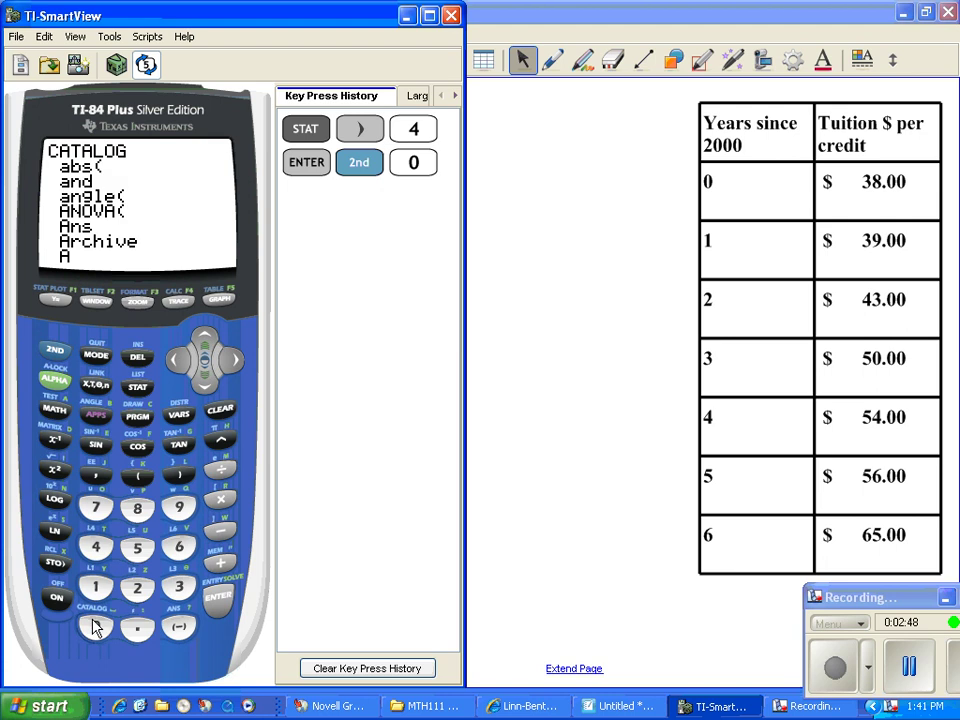
left_click(208, 392)
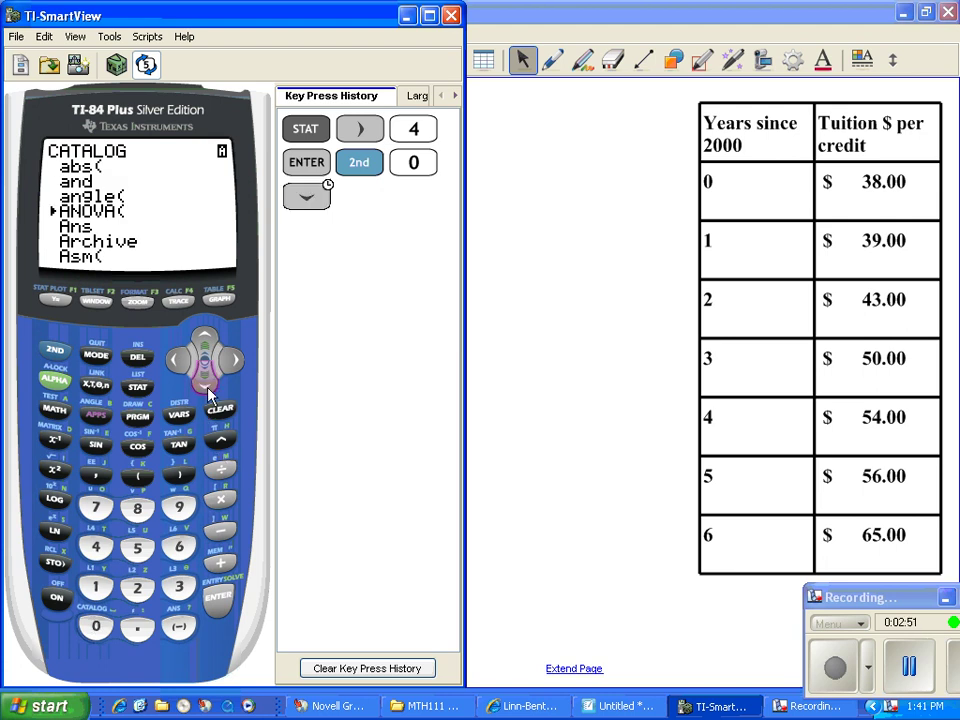
left_click_drag(208, 392, 208, 392)
left_click(207, 342)
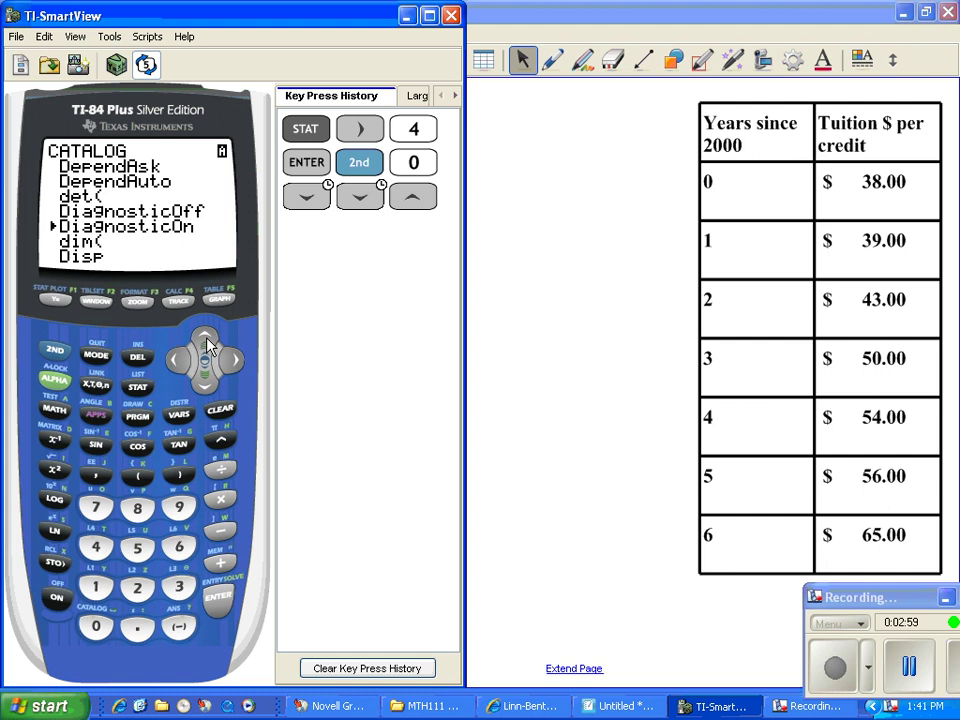
left_click(209, 343)
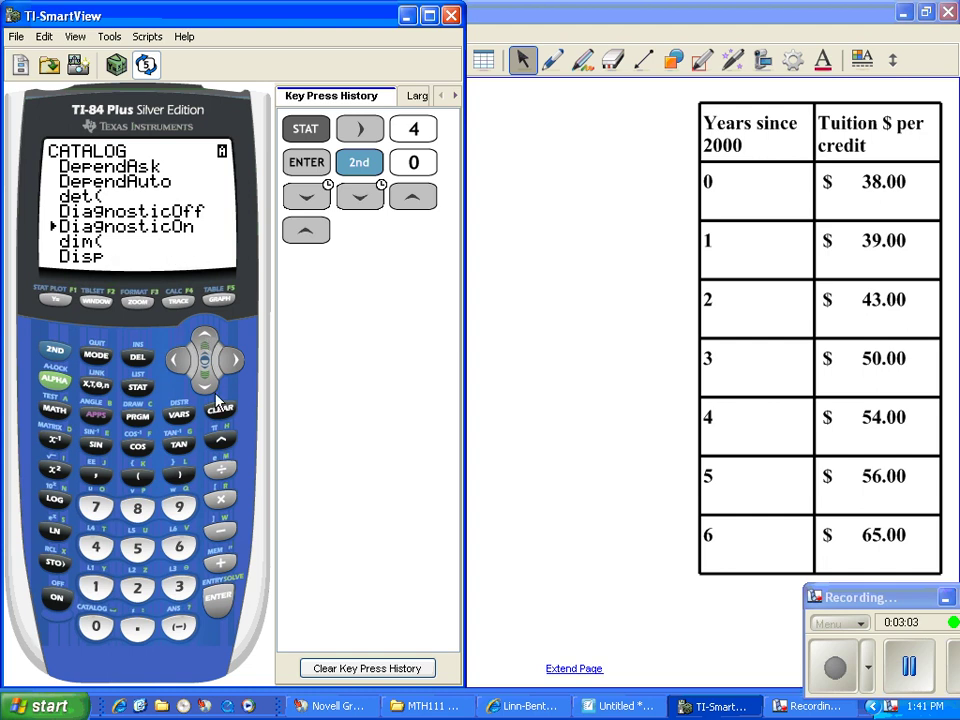
left_click(217, 599)
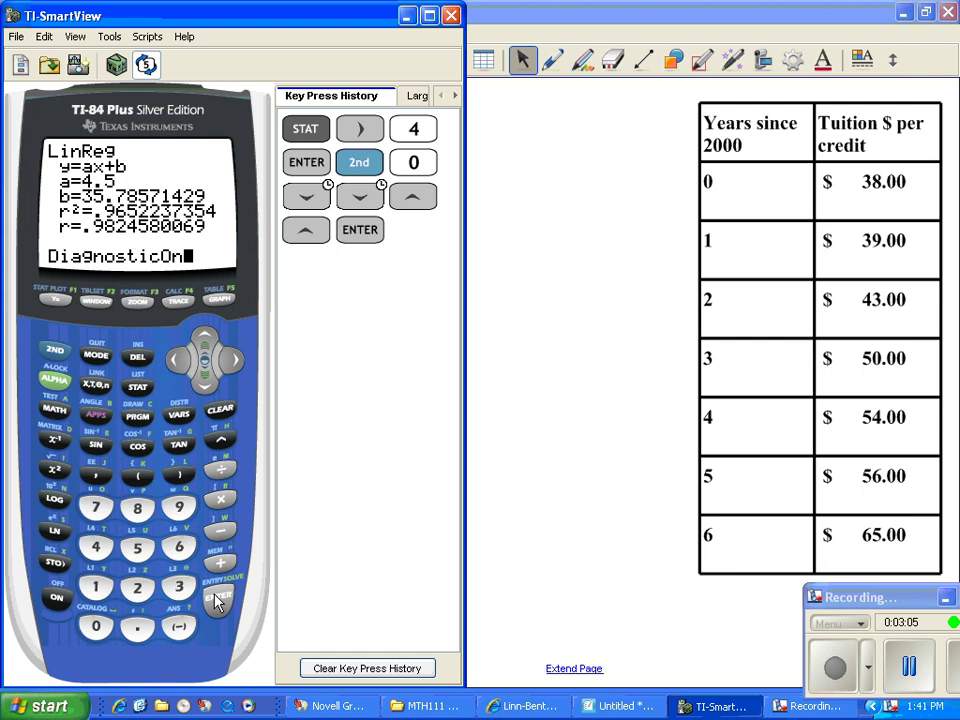
left_click(217, 599)
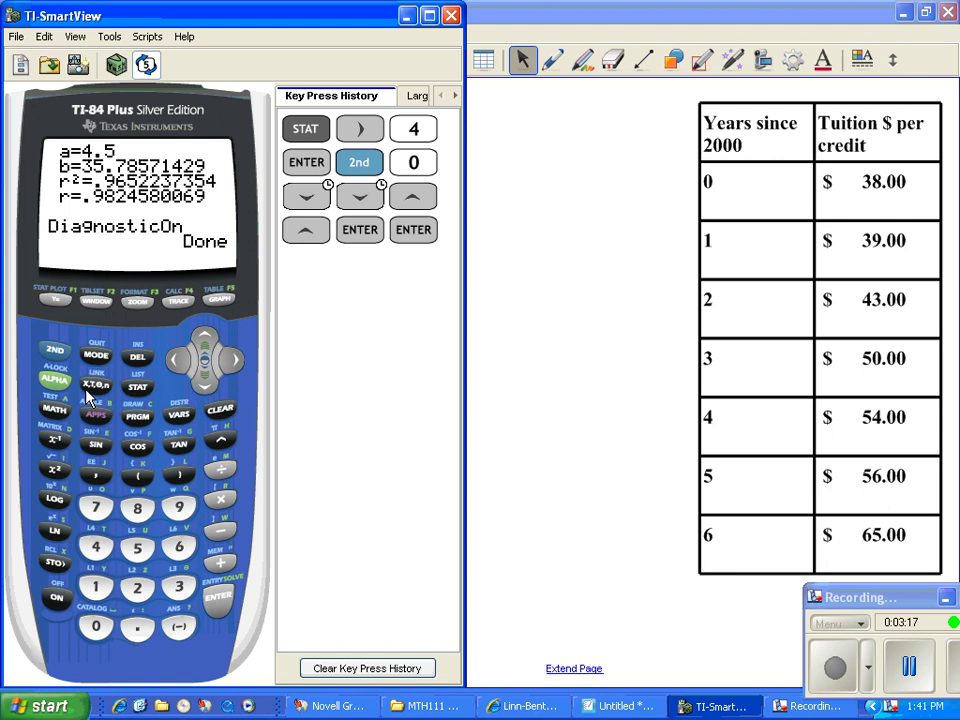
Step: In the Y= editor, clear ln(X+2) from Y1 and enter 4.5X+35.79
left_click(57, 303)
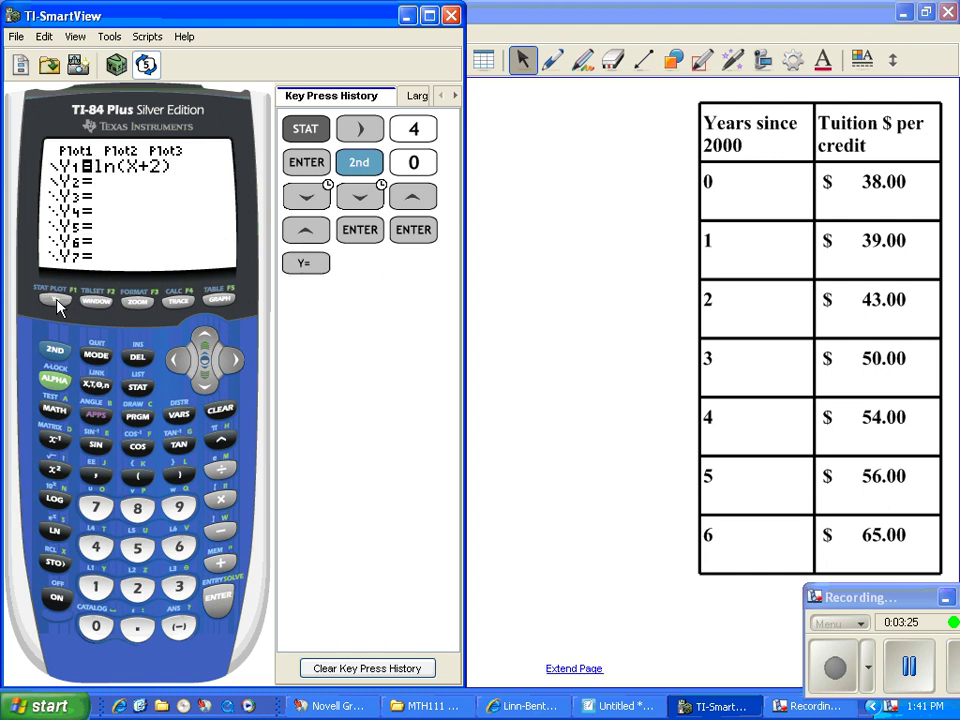
left_click(219, 409)
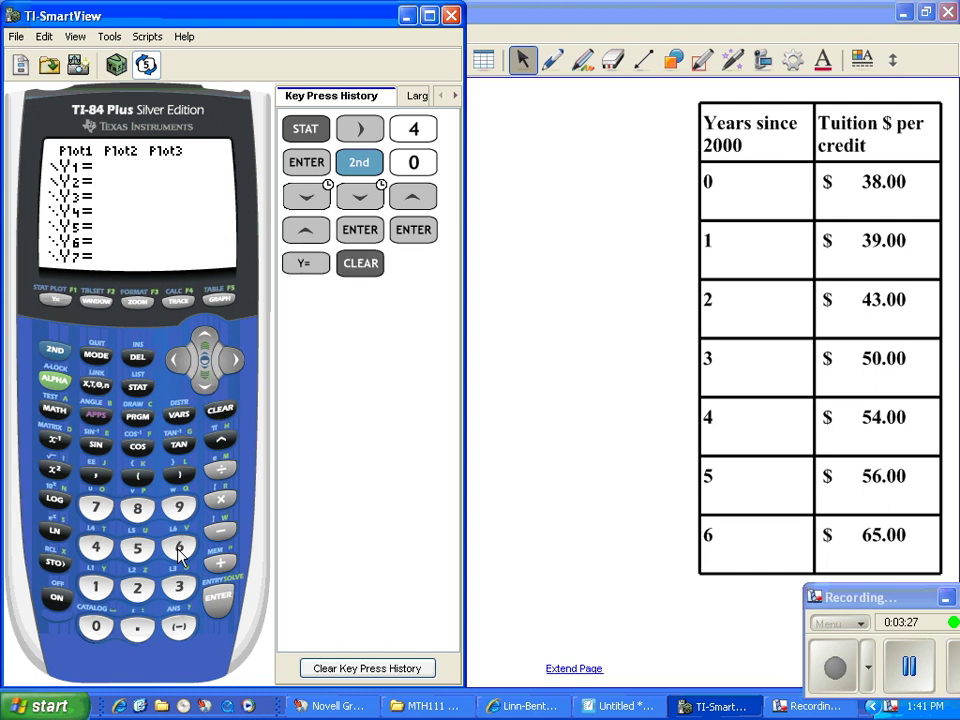
left_click(96, 547)
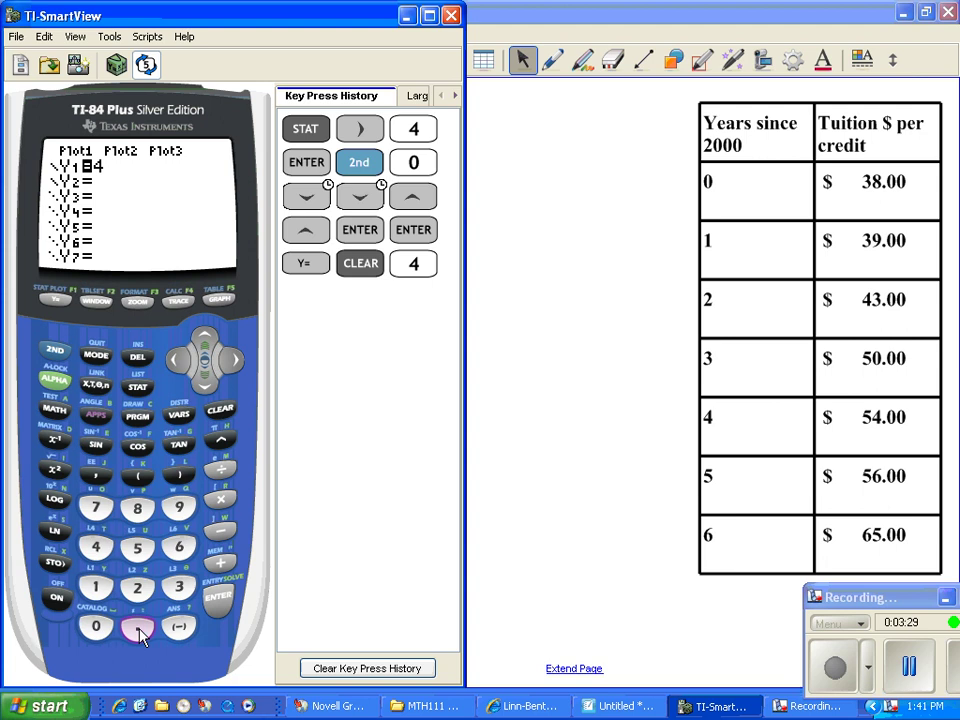
left_click(138, 628)
left_click(137, 547)
left_click(96, 384)
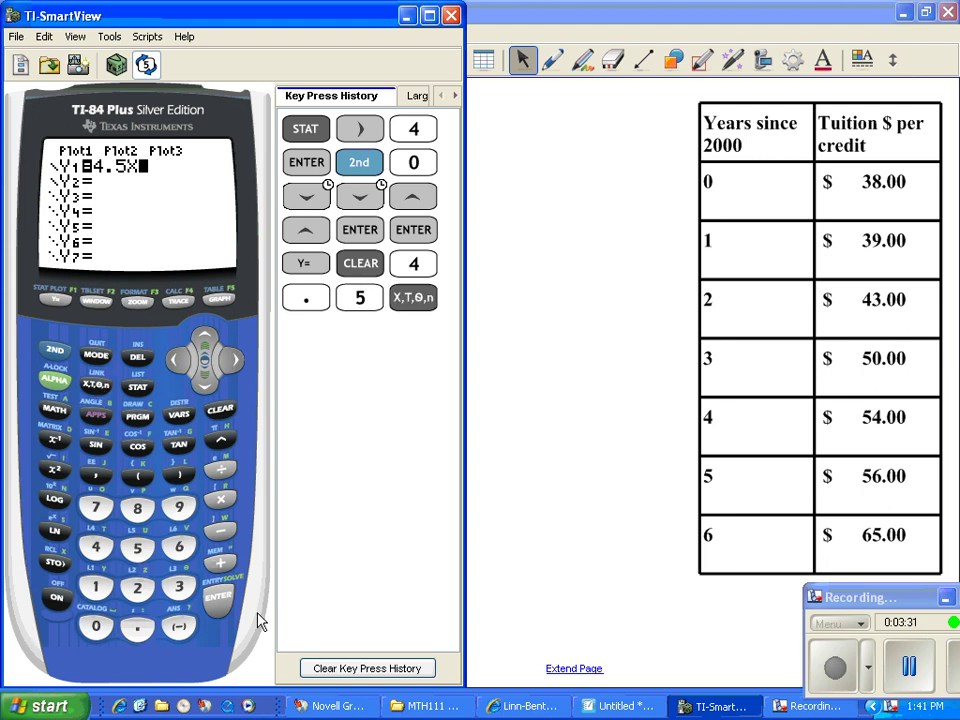
left_click(219, 563)
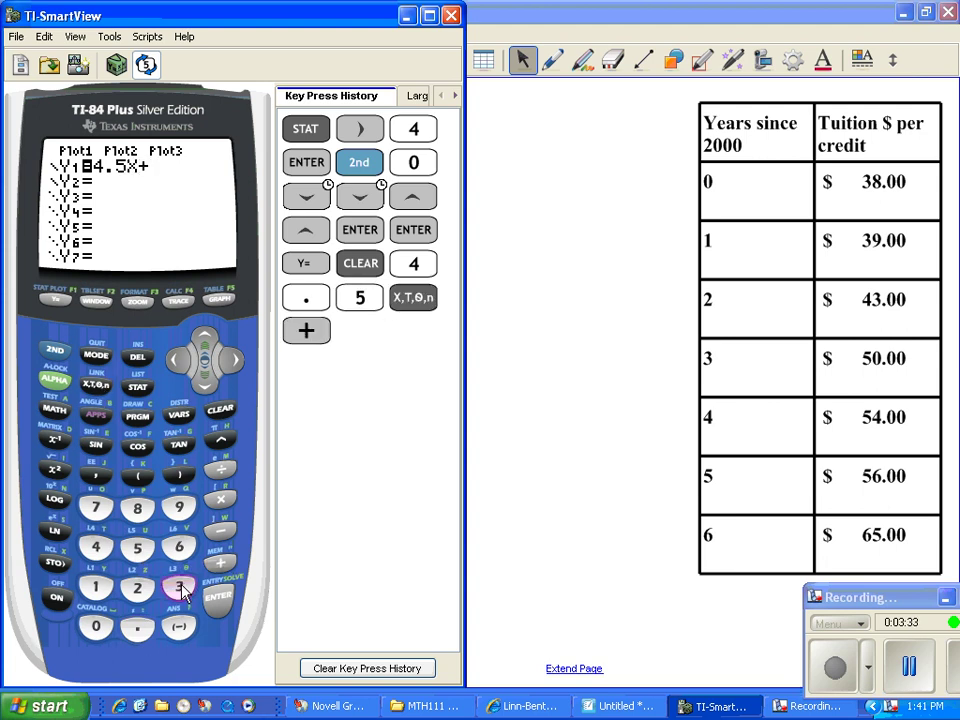
left_click(182, 590)
left_click(137, 547)
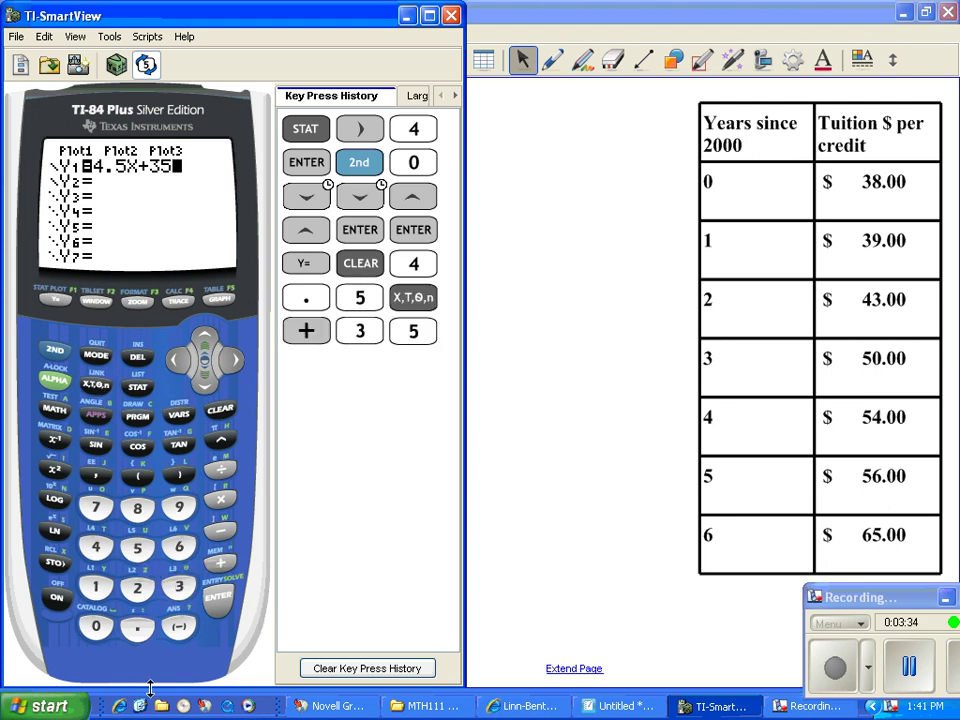
left_click(138, 632)
left_click(96, 507)
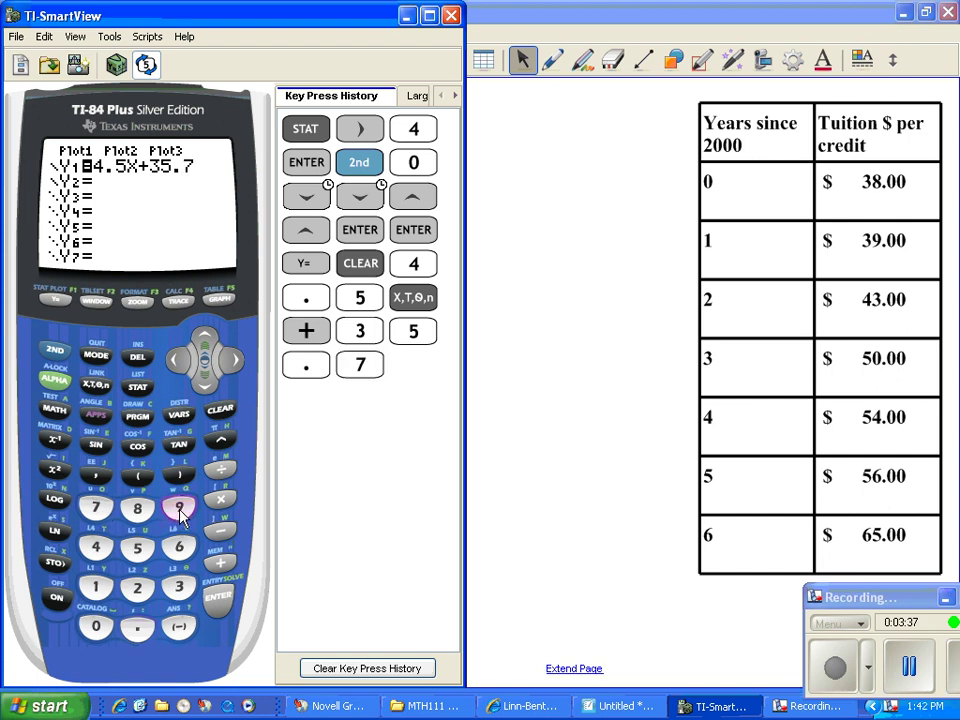
left_click(180, 510)
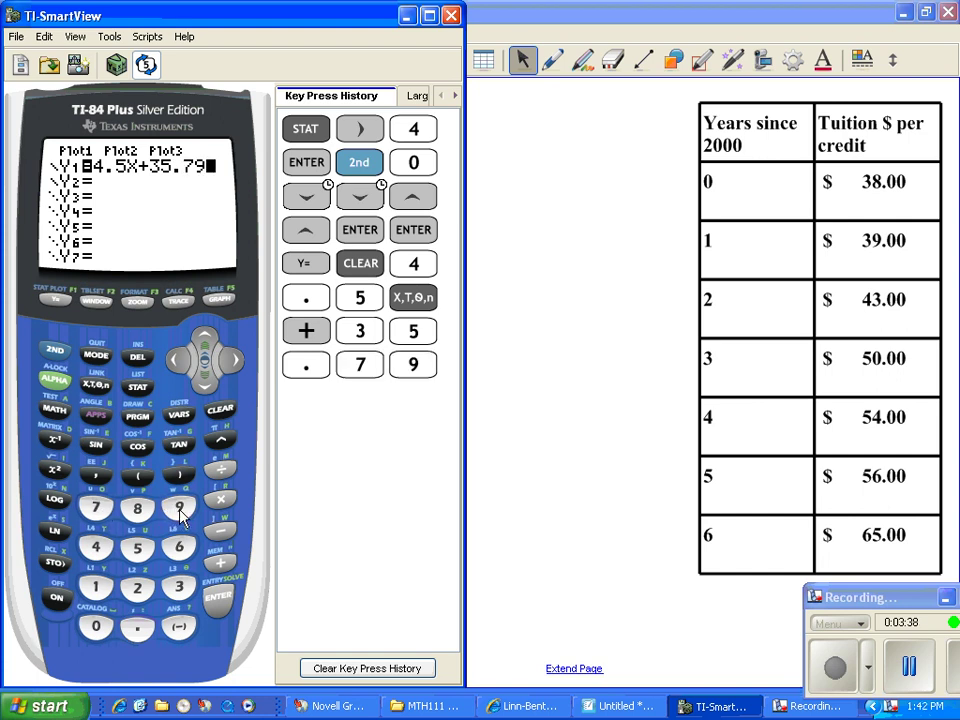
Step: Turn Stat Plot1 On and confirm scatter type with Xlist L1 and Ylist L2
left_click(57, 355)
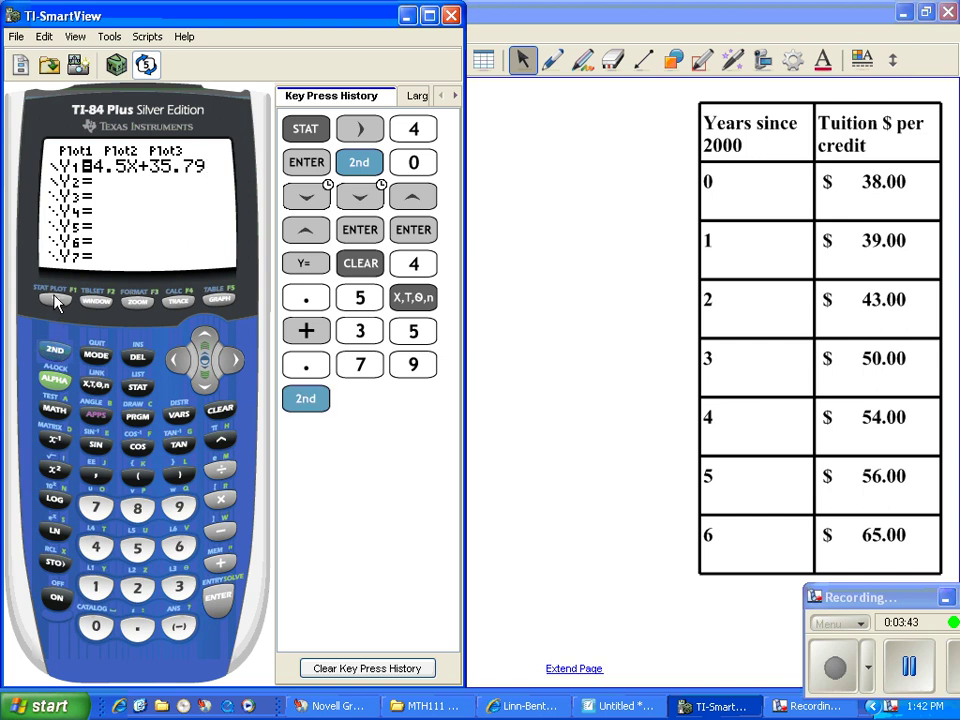
left_click(57, 300)
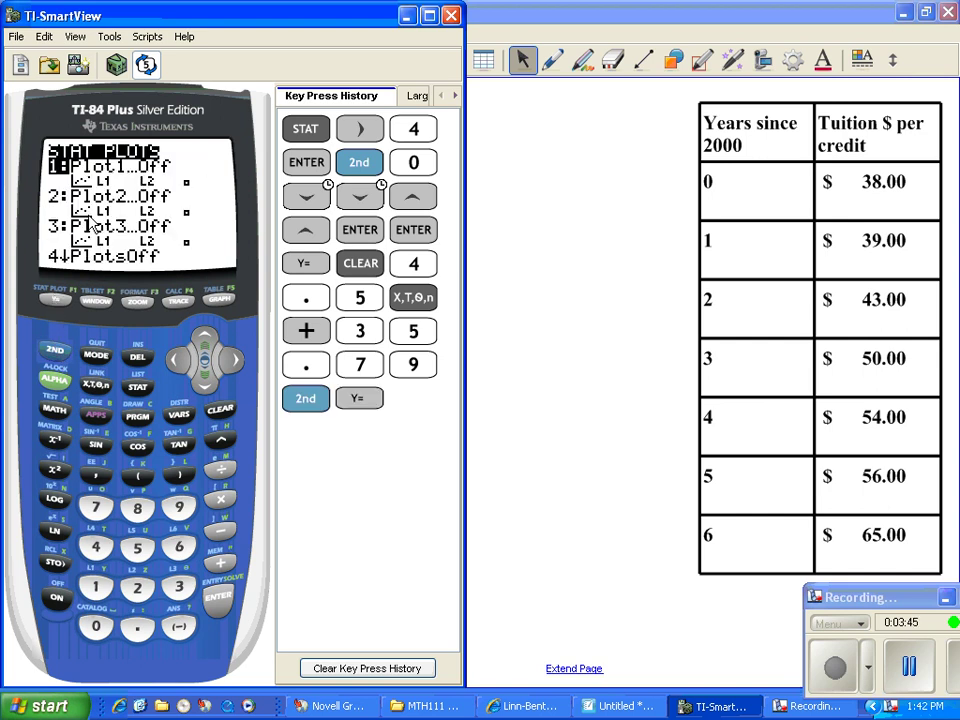
left_click(220, 600)
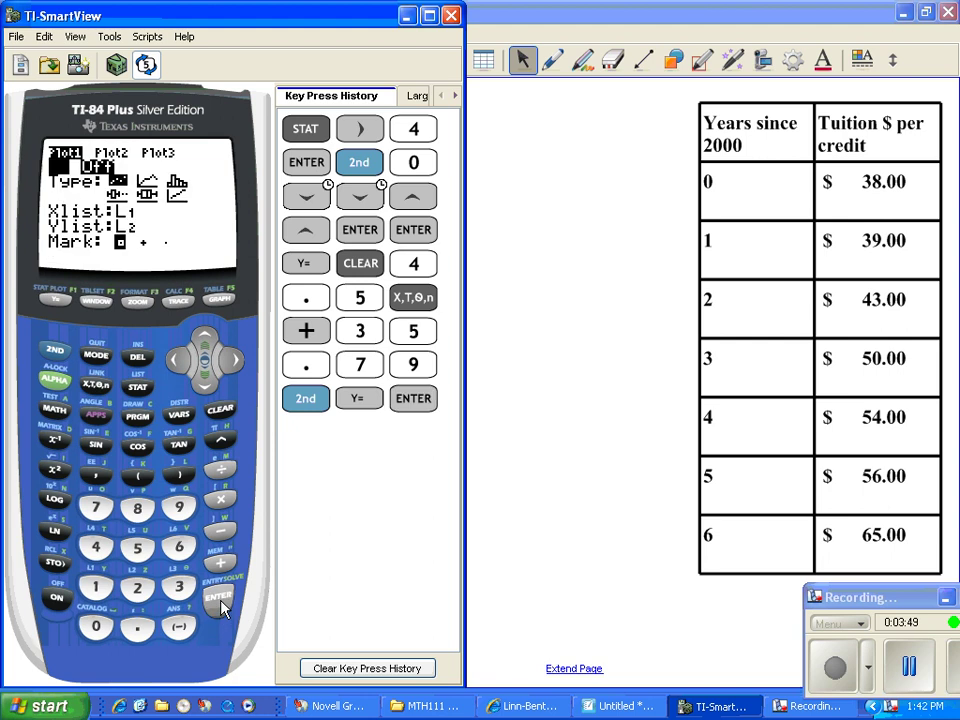
left_click(218, 600)
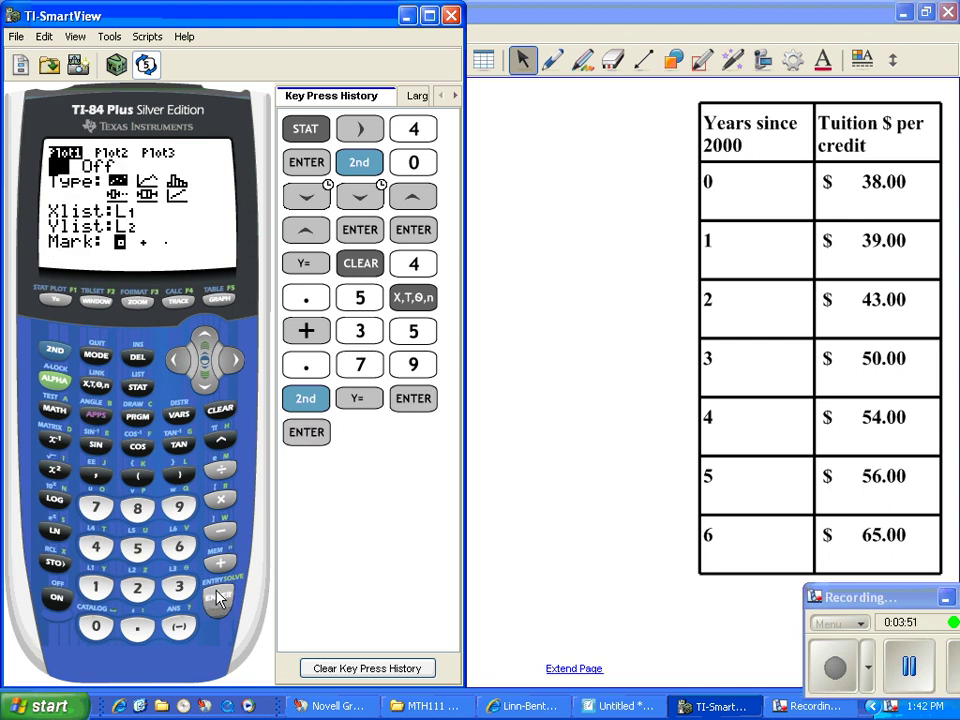
left_click(209, 386)
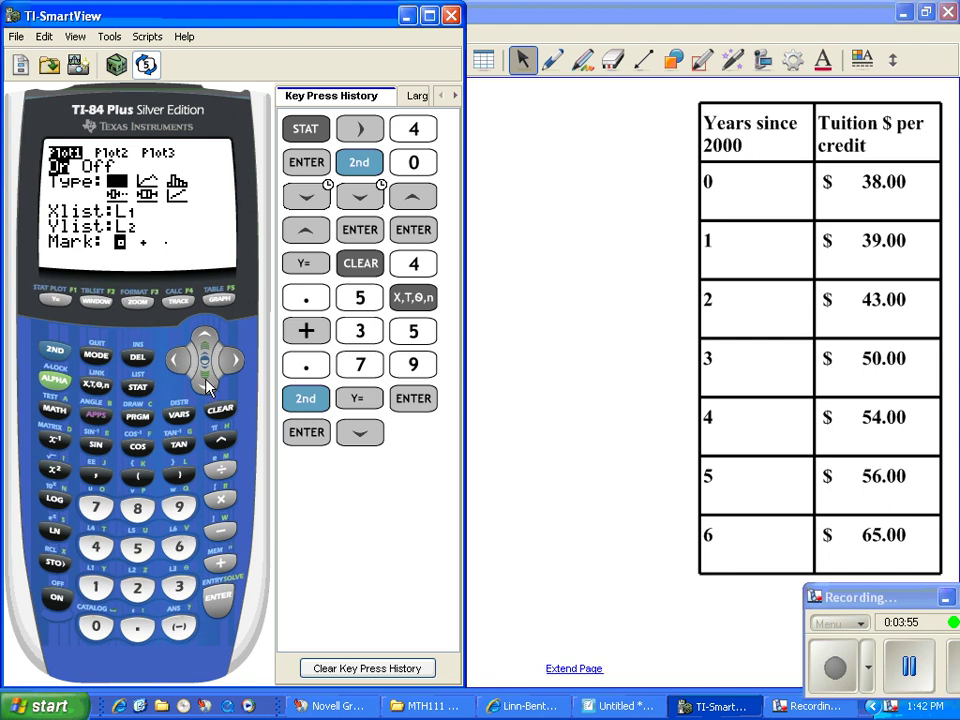
left_click(207, 384)
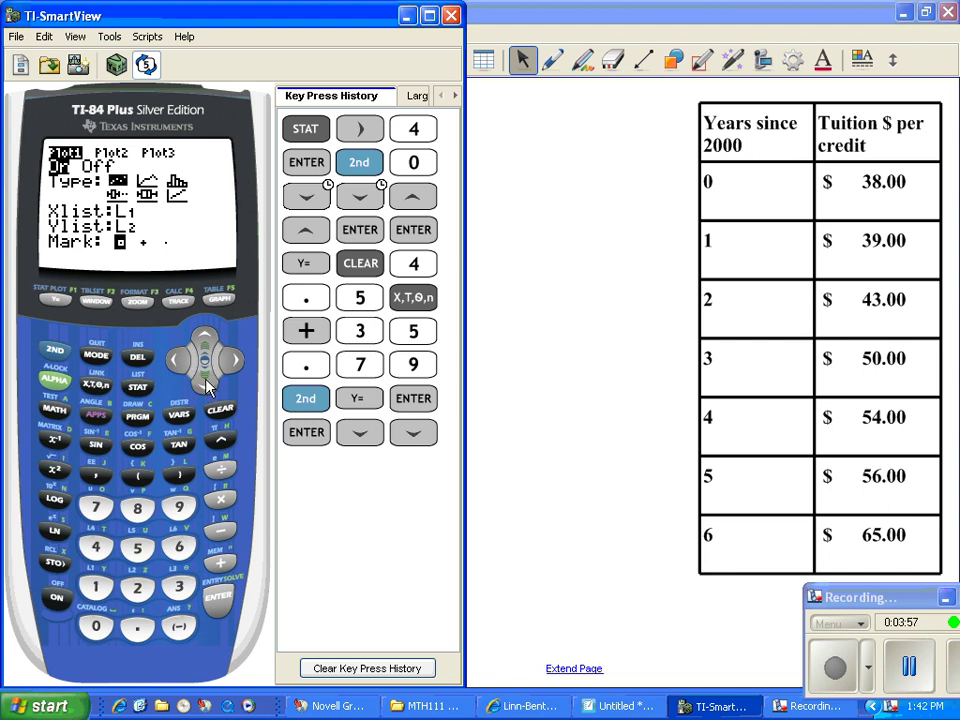
left_click(208, 387)
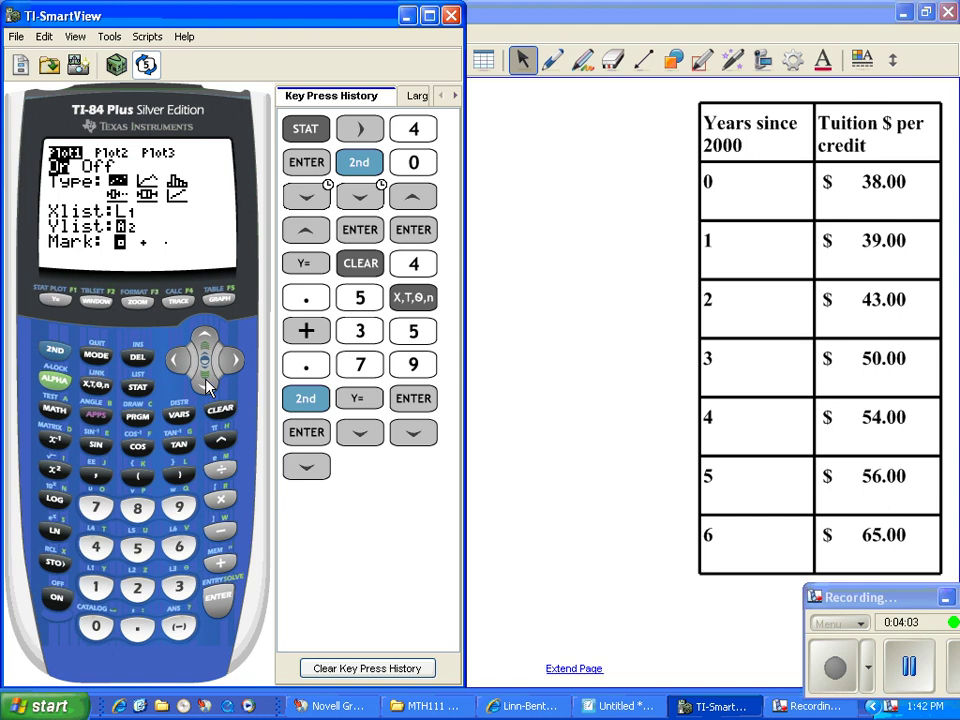
Step: Check the WINDOW settings, then apply 9:ZoomStat to graph the seven points with the regression line
left_click(98, 303)
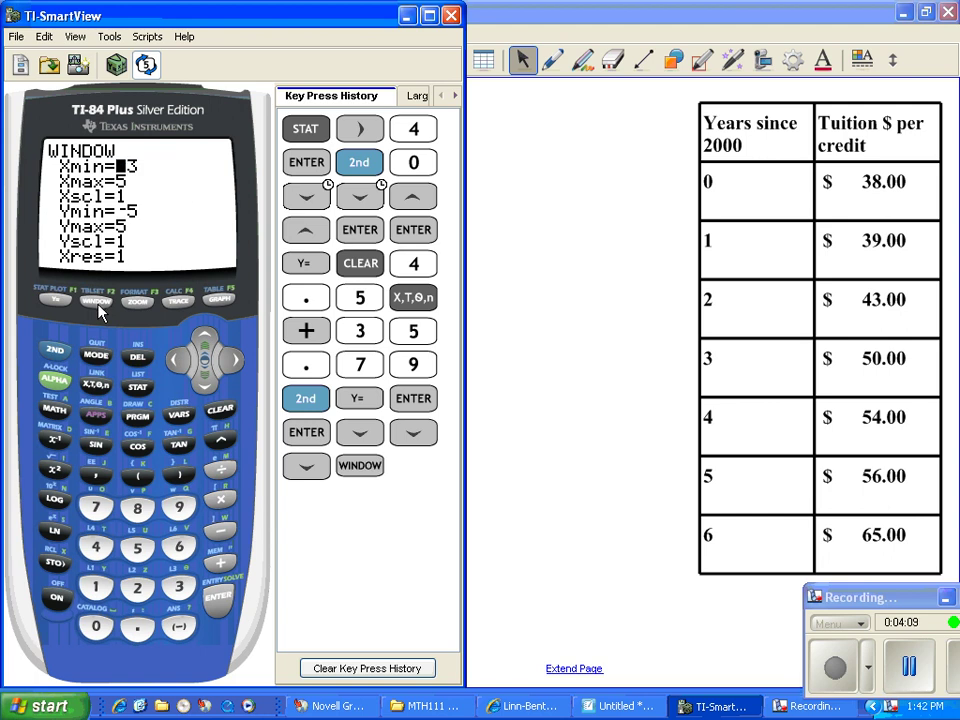
left_click(141, 306)
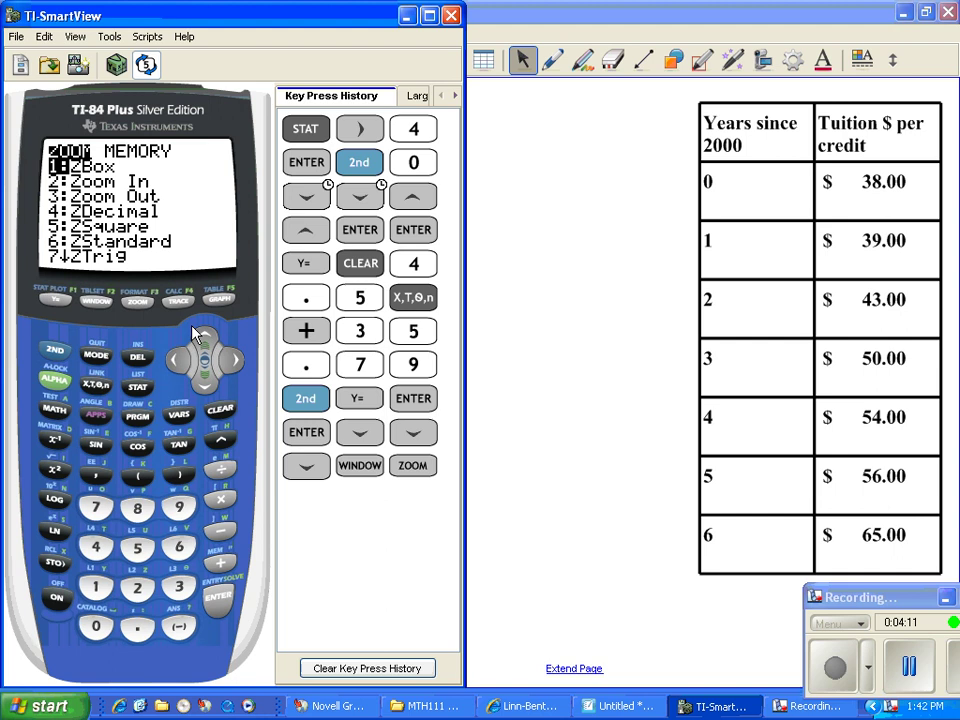
left_click(204, 382)
left_click(204, 382)
left_click(204, 382)
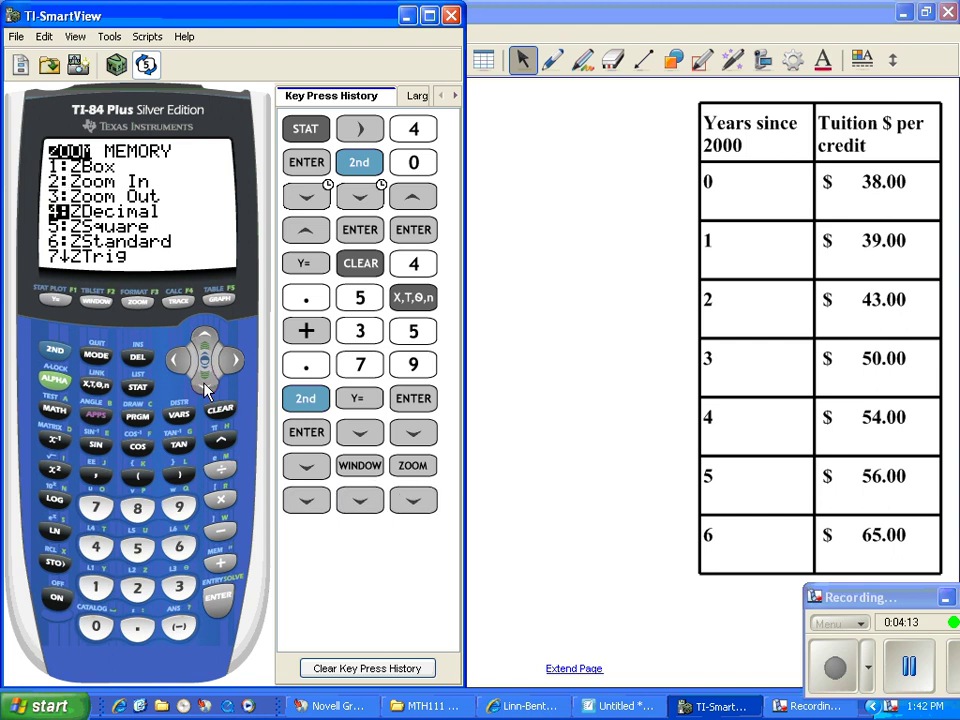
left_click(204, 384)
left_click(204, 384)
left_click(204, 384)
left_click(204, 384)
left_click(204, 384)
left_click(204, 384)
left_click(204, 384)
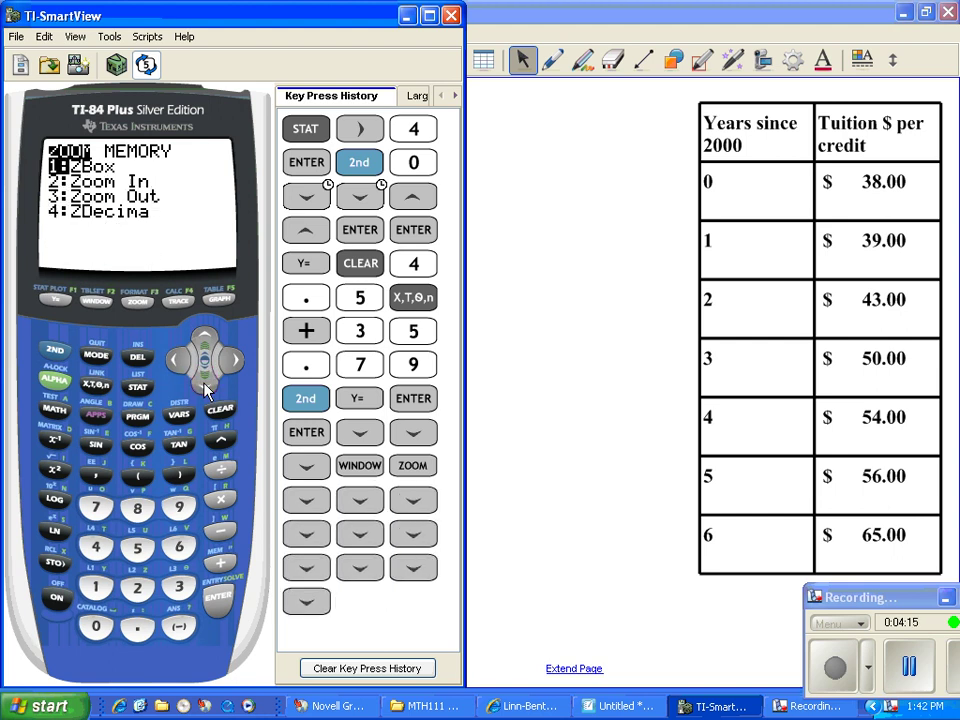
left_click(204, 384)
left_click(204, 384)
left_click(204, 384)
left_click(204, 384)
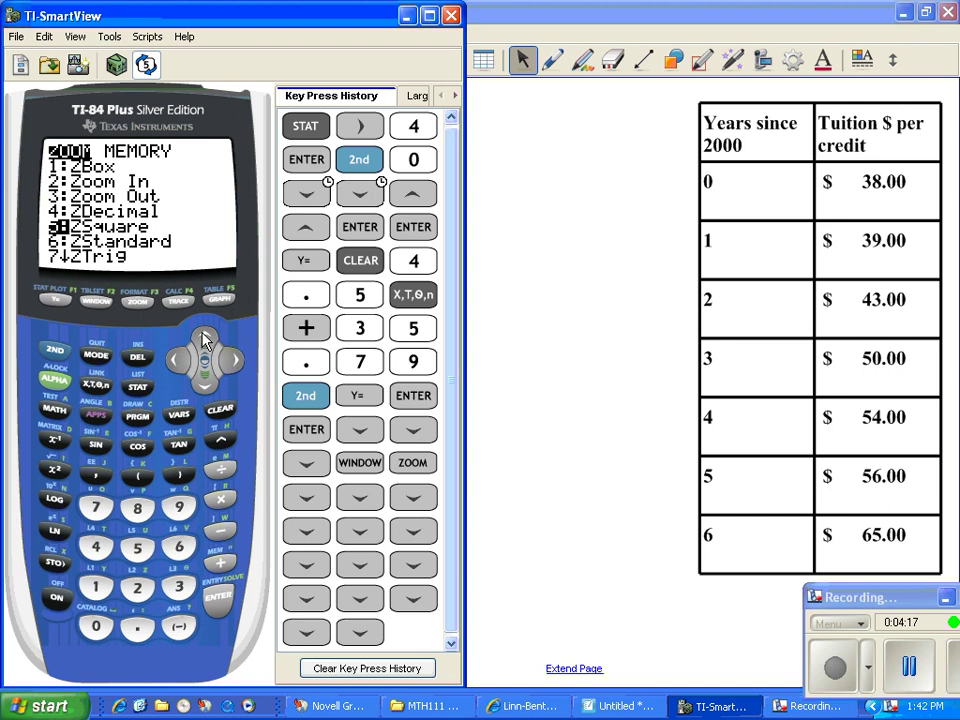
left_click(204, 338)
left_click(204, 338)
left_click(204, 338)
left_click(204, 338)
left_click(204, 338)
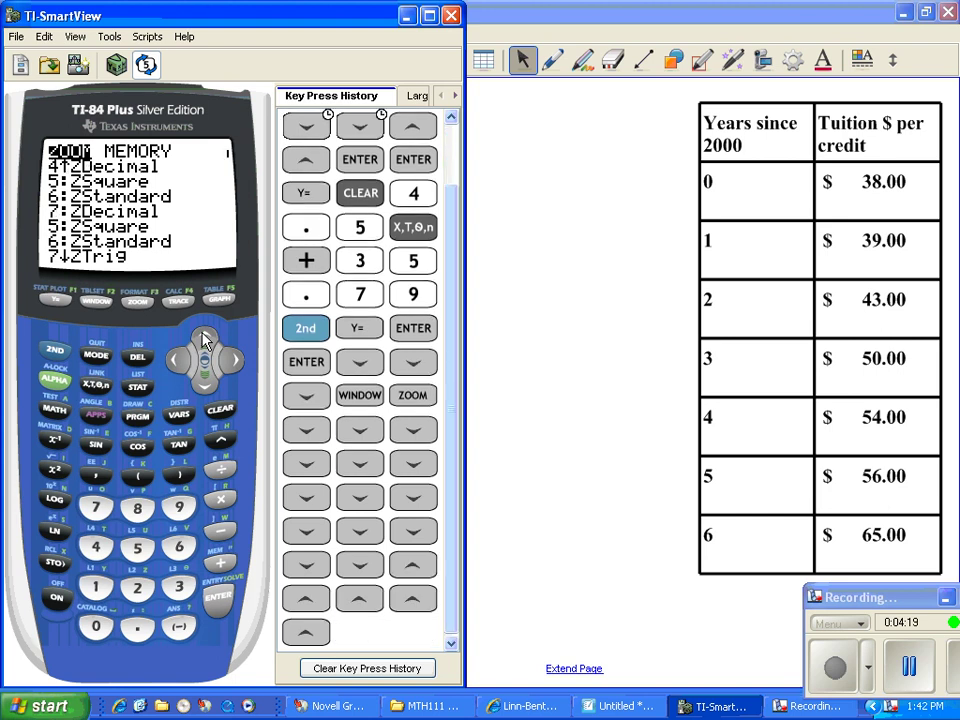
left_click(204, 338)
left_click(204, 338)
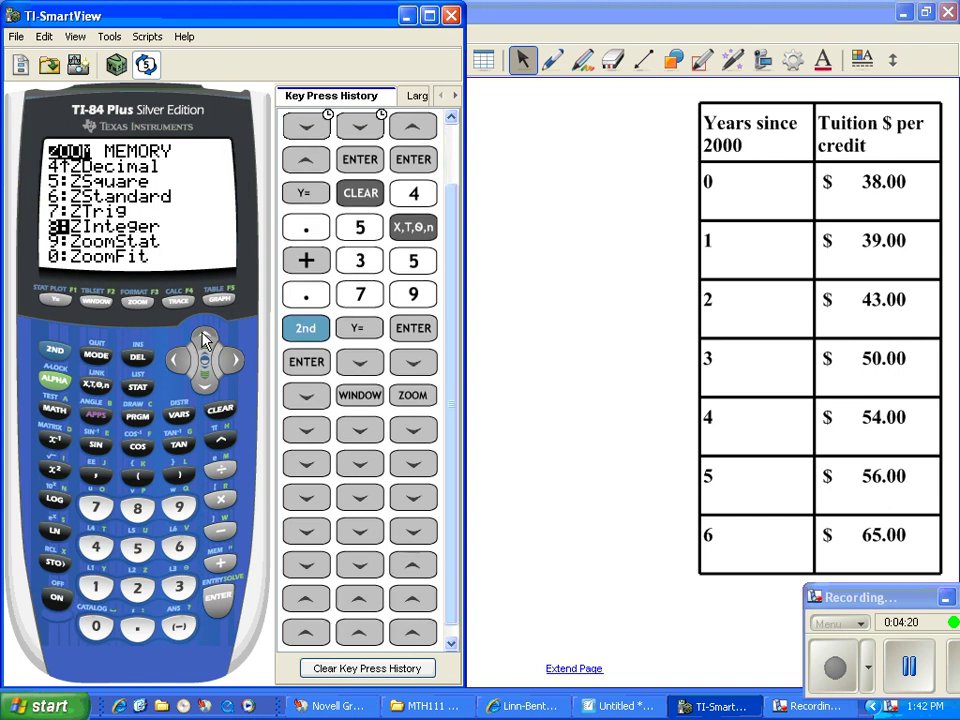
left_click(204, 384)
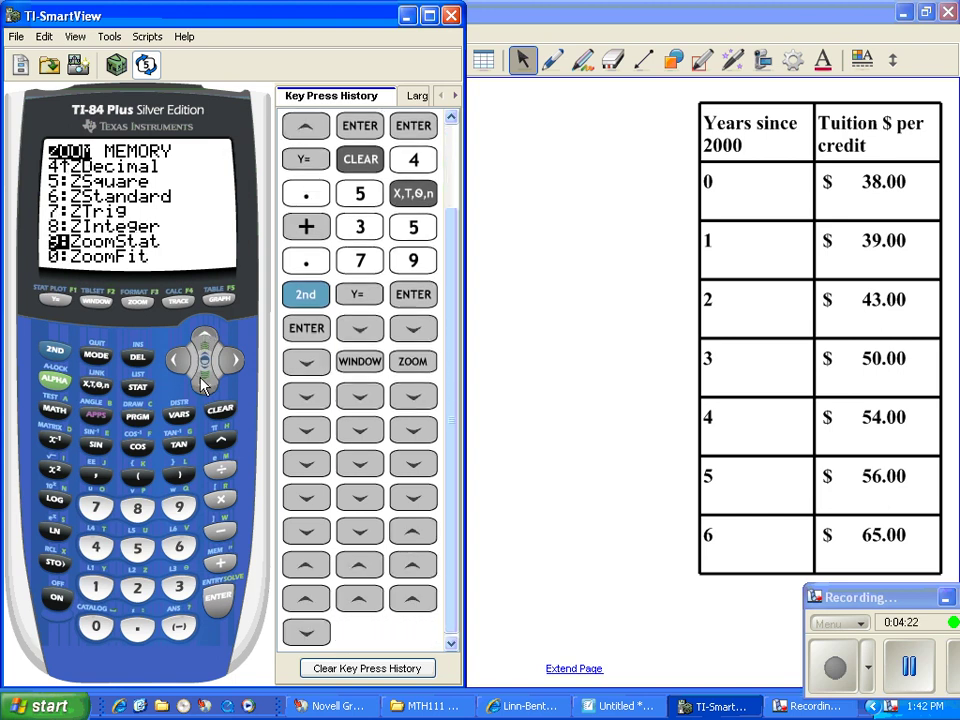
left_click(218, 600)
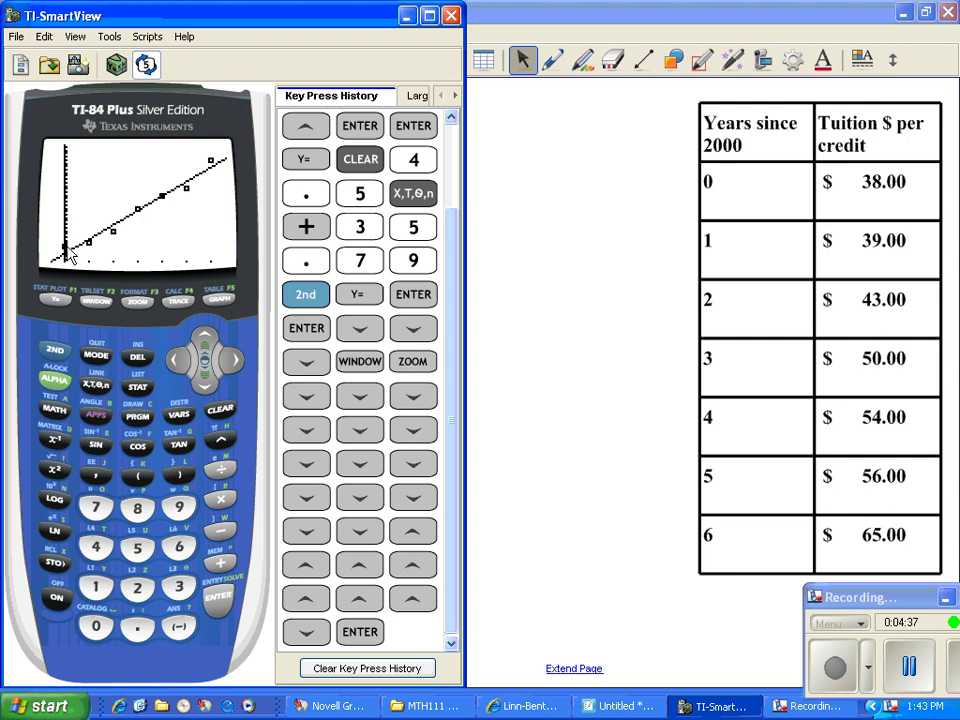
Step: Trace the scatter plot from X=0, Y=38 rightward point by point to X=5, Y=56
left_click(178, 301)
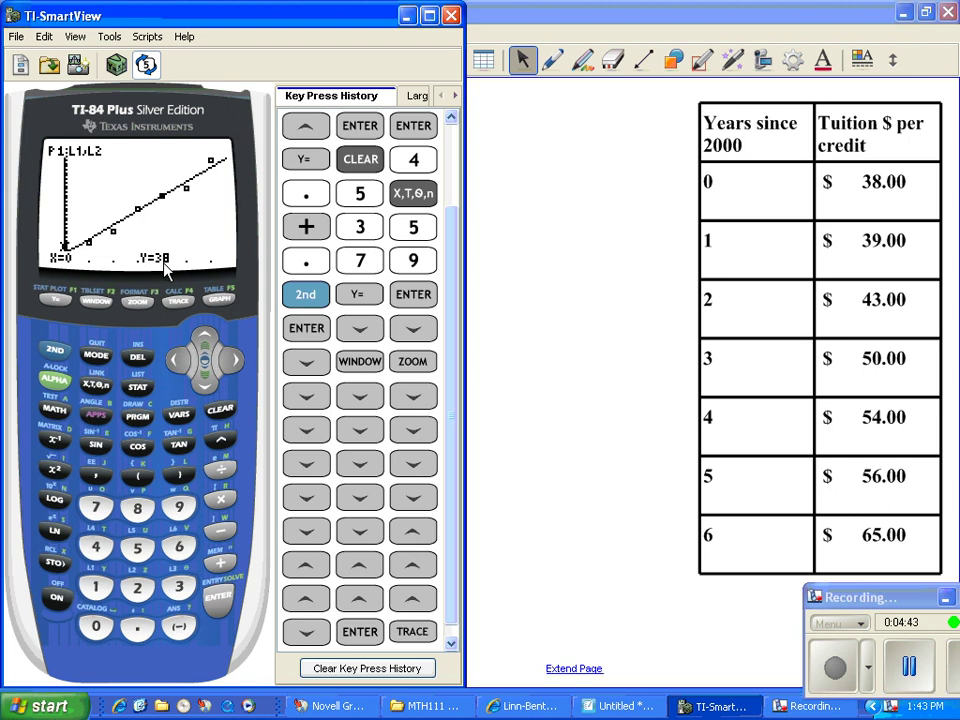
left_click(234, 361)
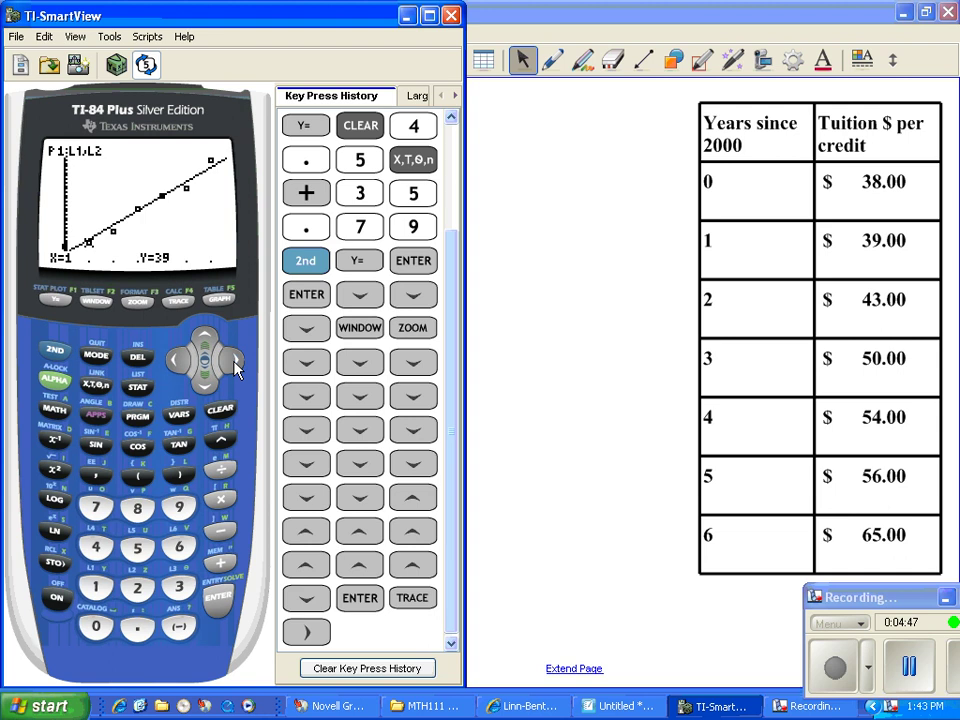
left_click(237, 368)
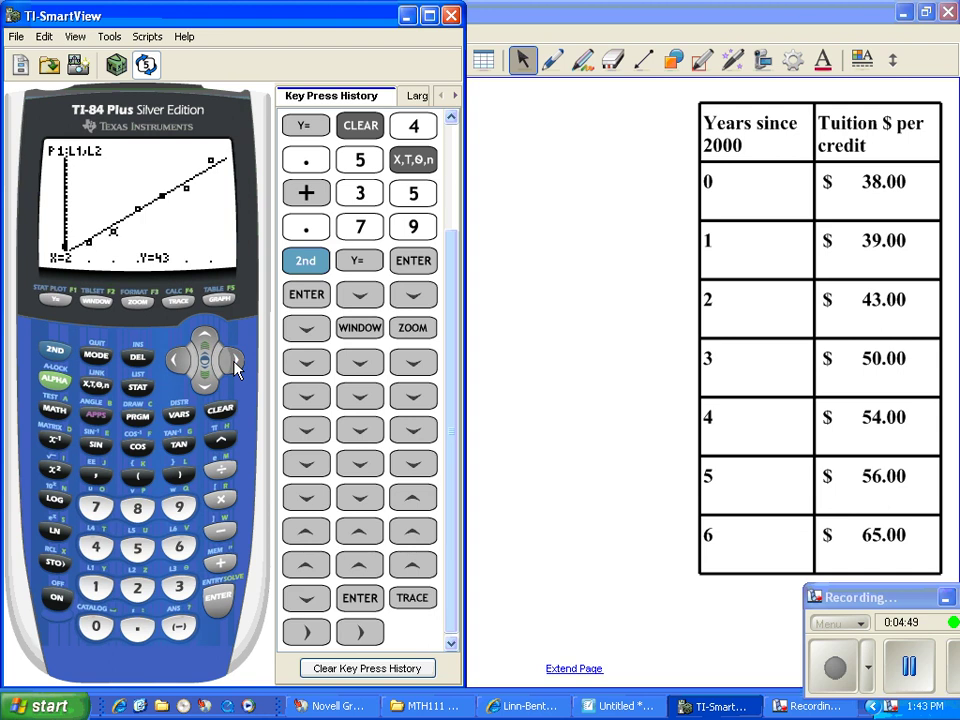
left_click(236, 366)
left_click(236, 366)
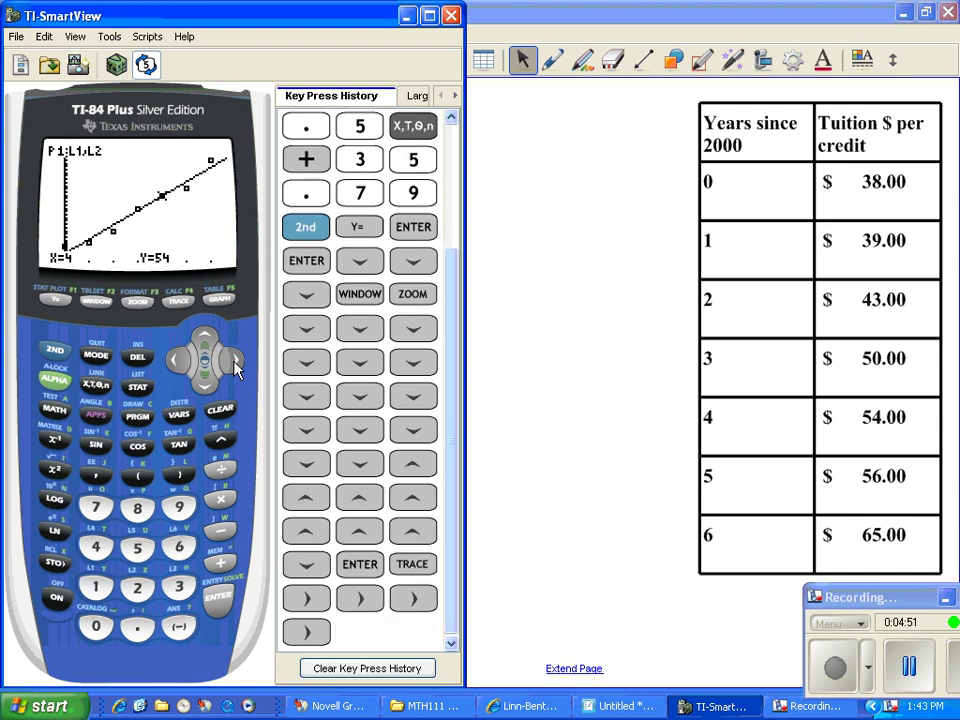
left_click(236, 366)
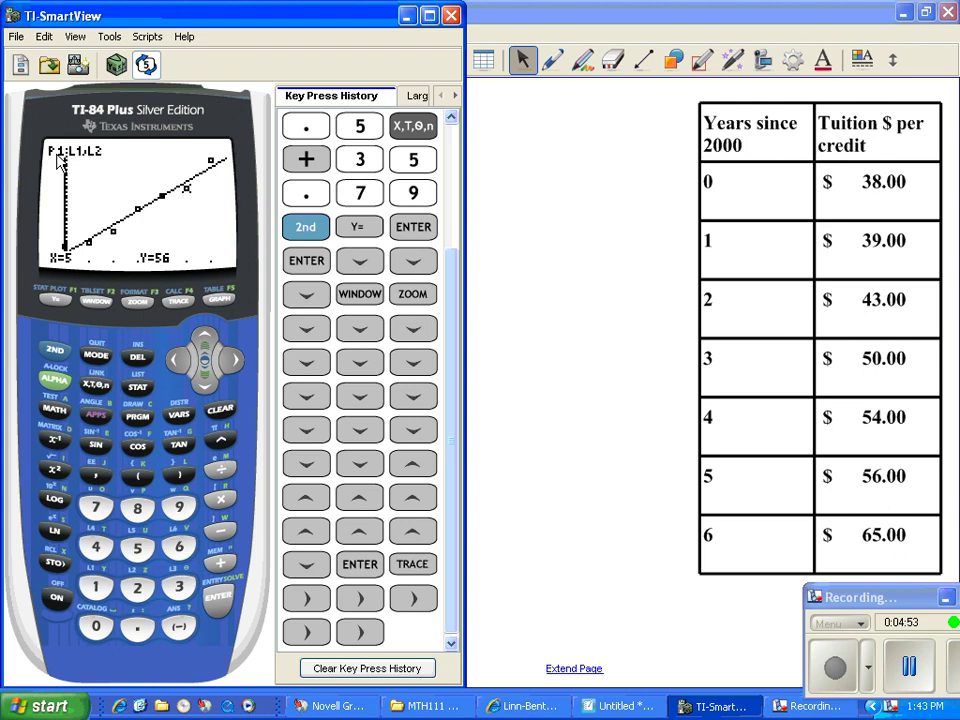
Step: Switch the trace onto Y1 and move right along the line to X=4.8382979, Y=57.56234
left_click(204, 340)
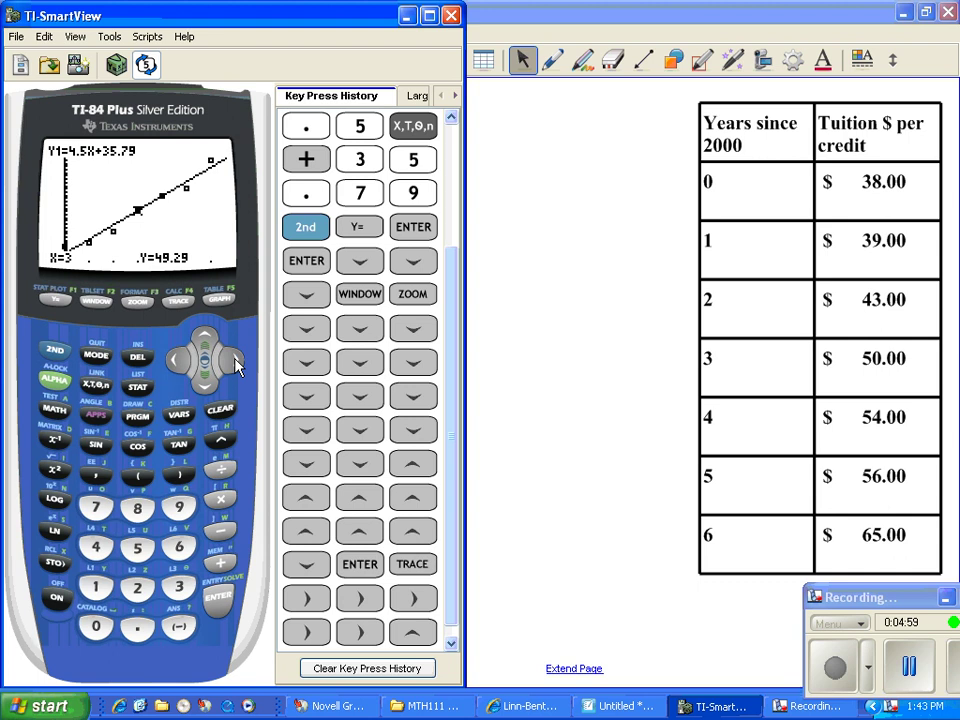
left_click(236, 361)
left_click(236, 361)
left_click(236, 361)
left_click(236, 361)
left_click(236, 361)
left_click(236, 361)
left_click(236, 361)
left_click(236, 361)
left_click(236, 361)
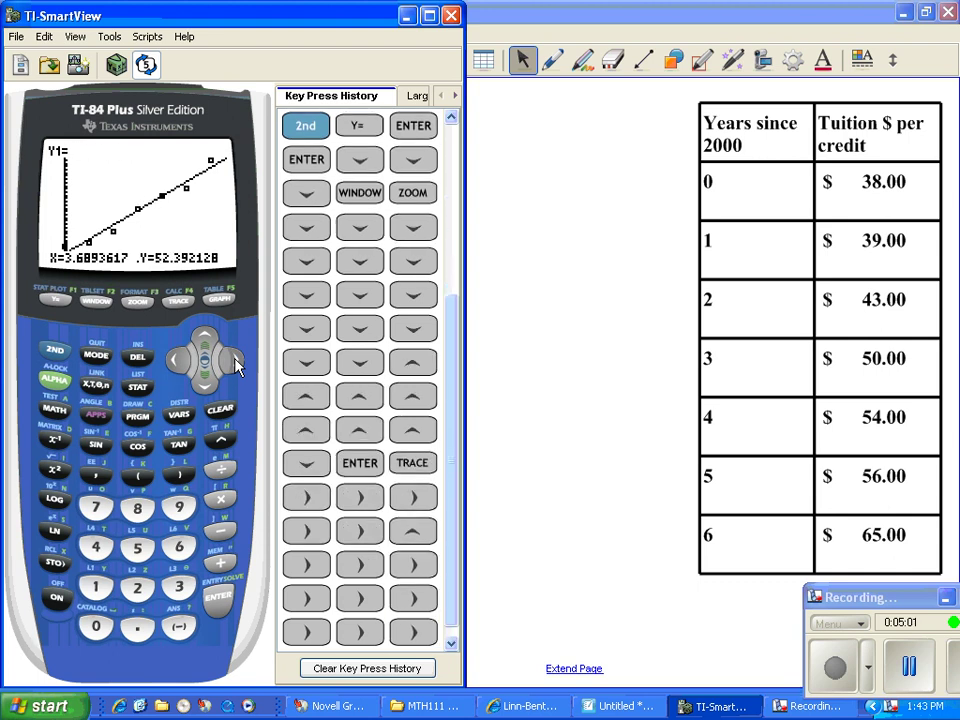
left_click(236, 361)
left_click(236, 361)
left_click(236, 361)
left_click(236, 361)
left_click(236, 361)
left_click(236, 361)
left_click(236, 361)
left_click(236, 361)
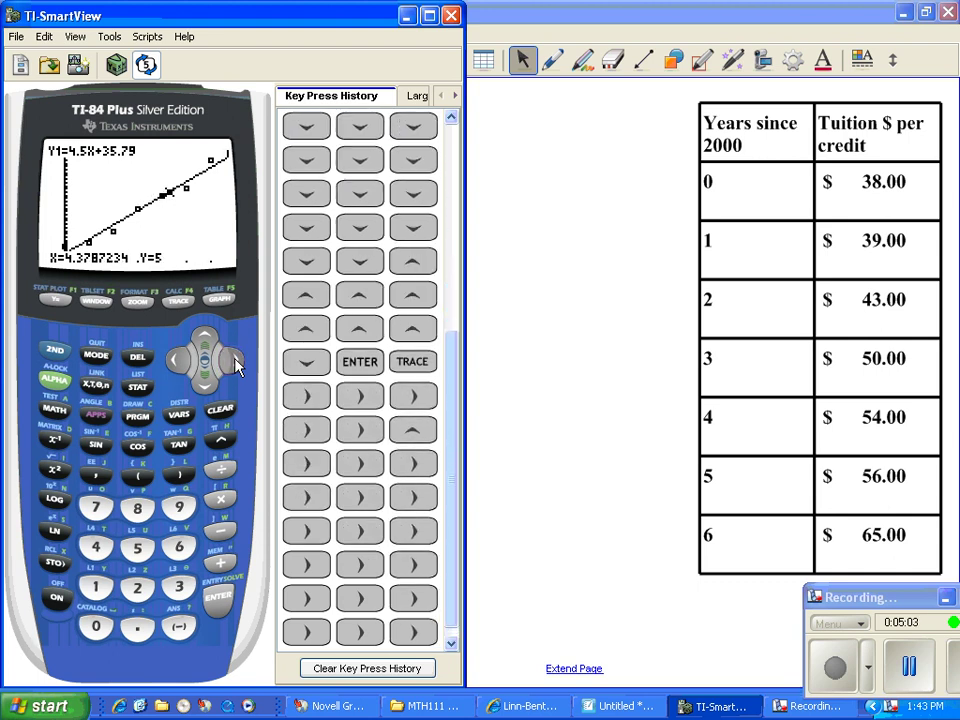
left_click(236, 361)
left_click(236, 361)
left_click(236, 361)
left_click(236, 361)
left_click(236, 361)
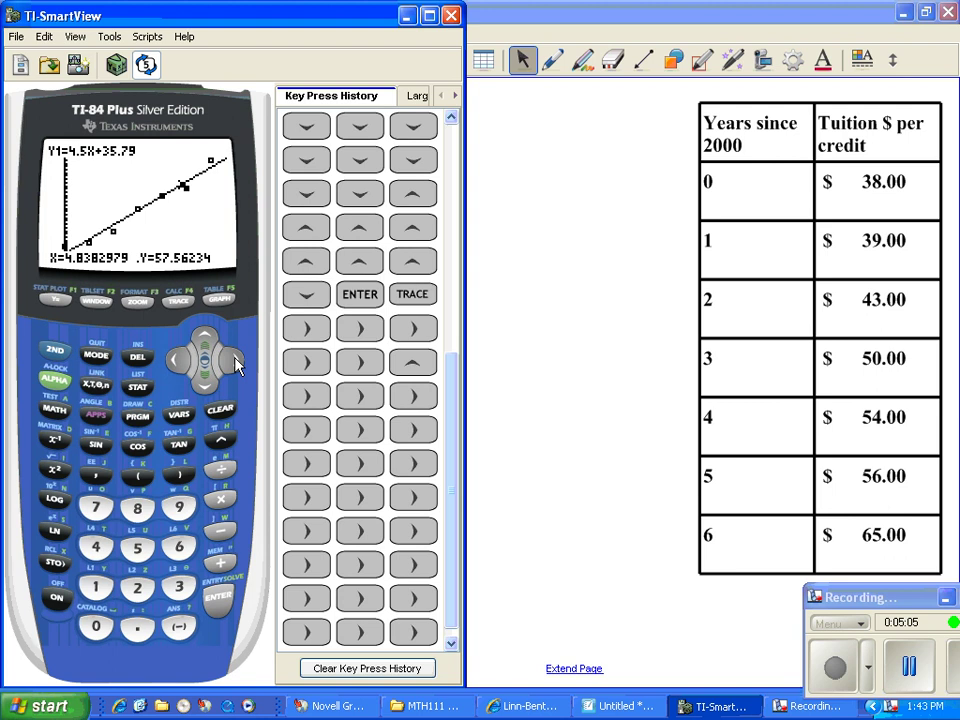
left_click(236, 361)
left_click(236, 361)
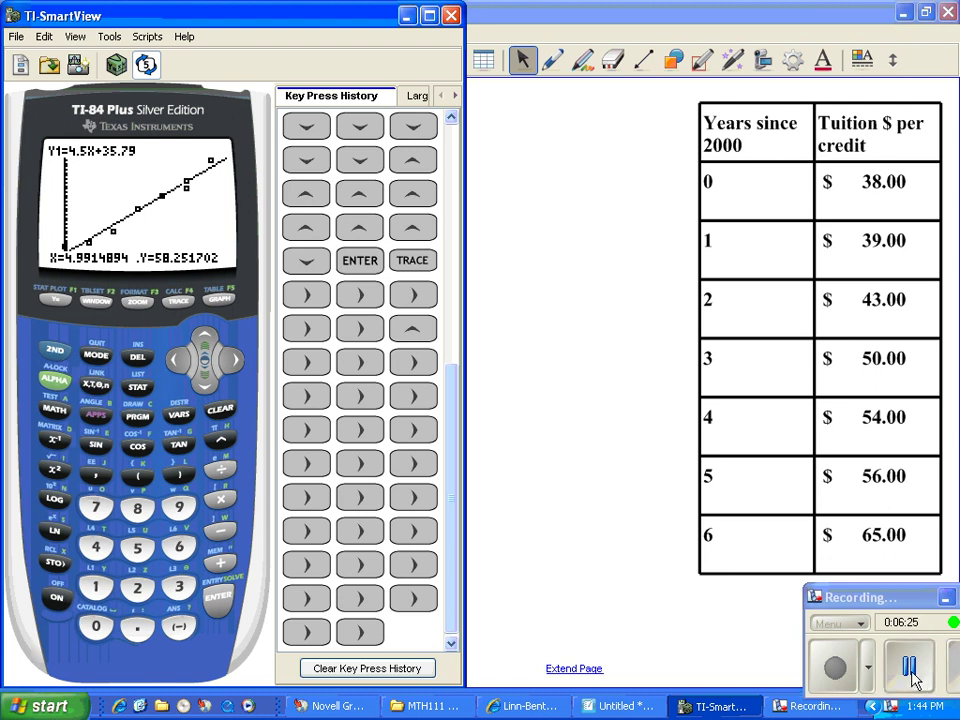
Step: Empty the key press history log while the trace stays at X=4.9914894, Y=58.251702
left_click(909, 667)
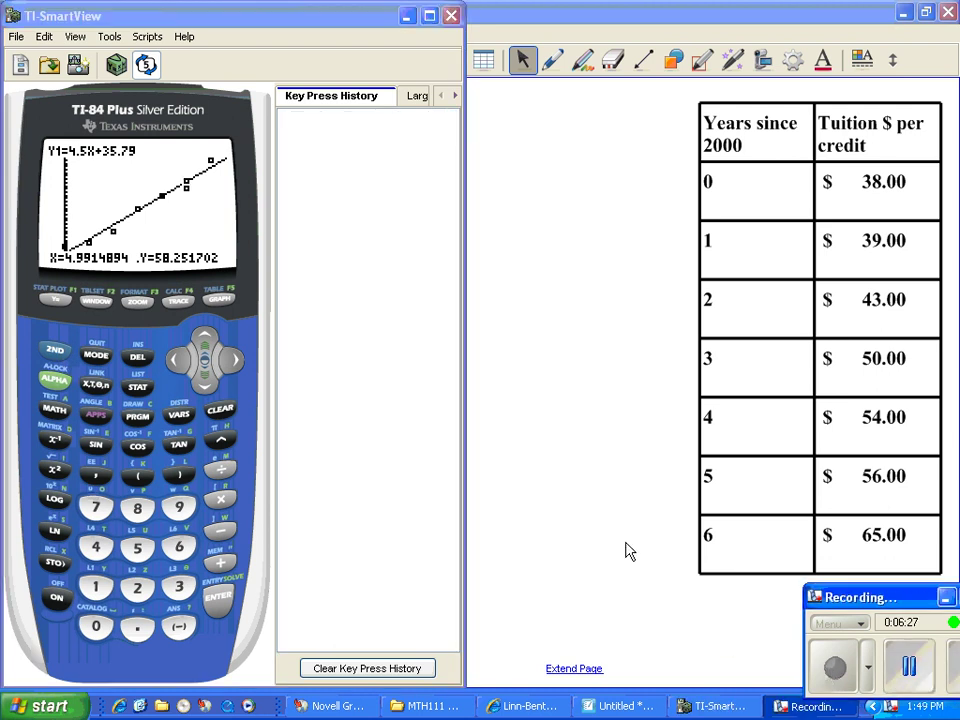